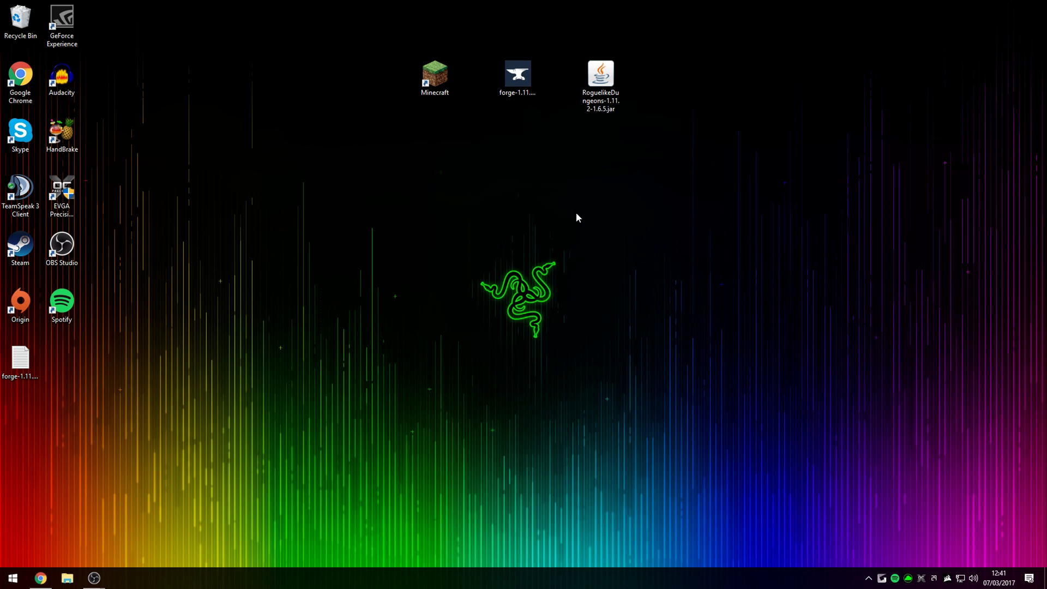
Step: Start the Minecraft Launcher from the desktop
{"action": "left_click", "coordinate": [601, 87]}
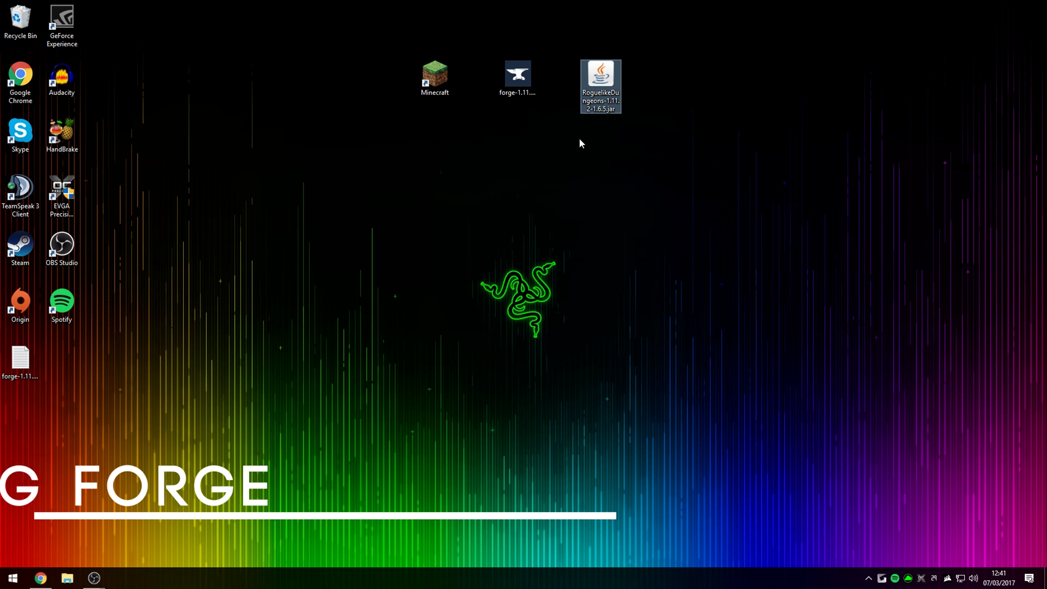
{"action": "double_click", "coordinate": [515, 79]}
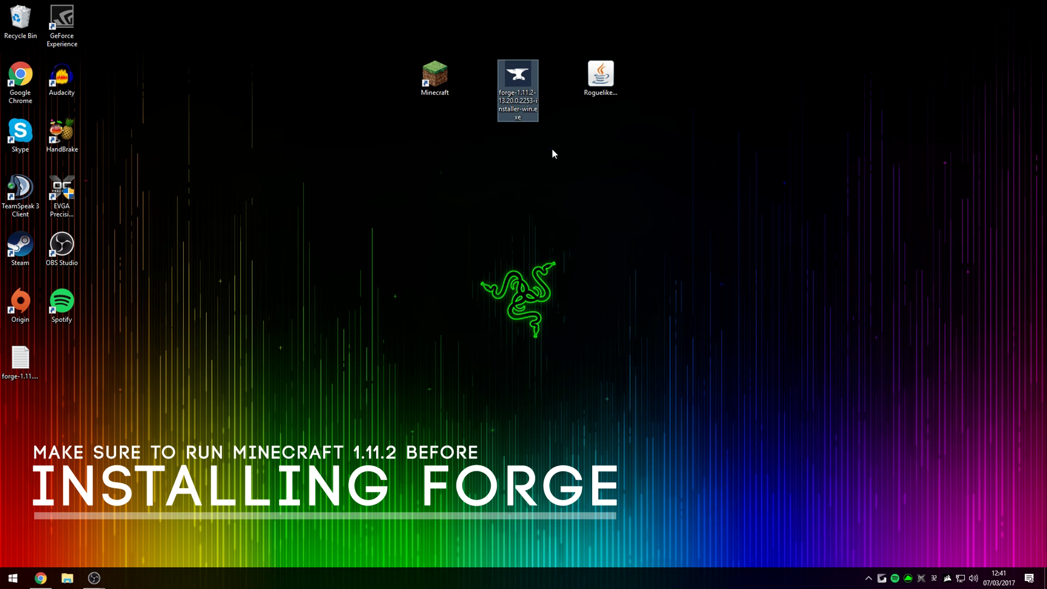
{"action": "double_click", "coordinate": [435, 75]}
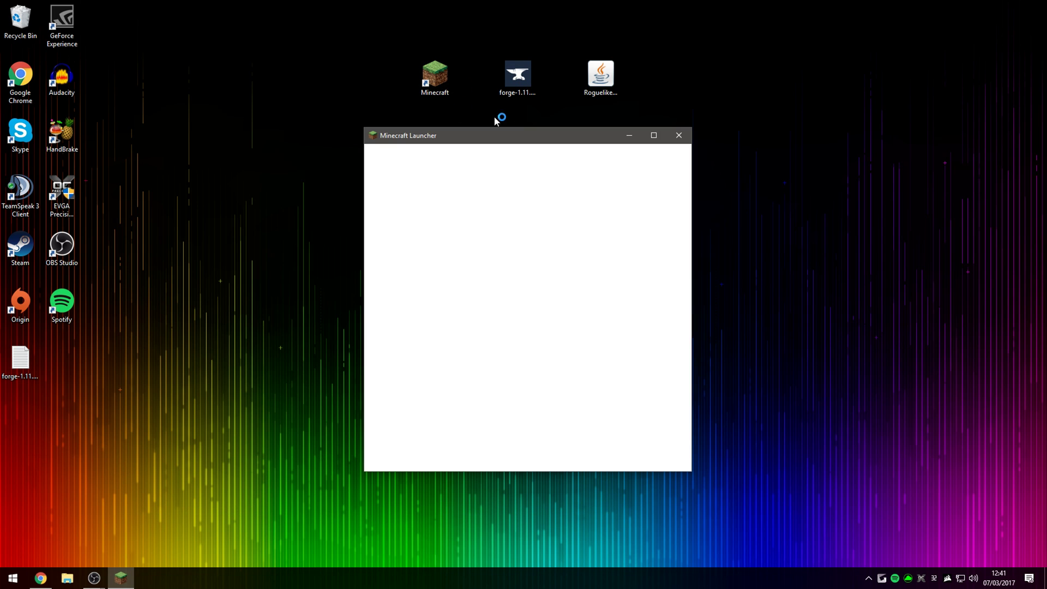
{"action": "left_click", "coordinate": [511, 90]}
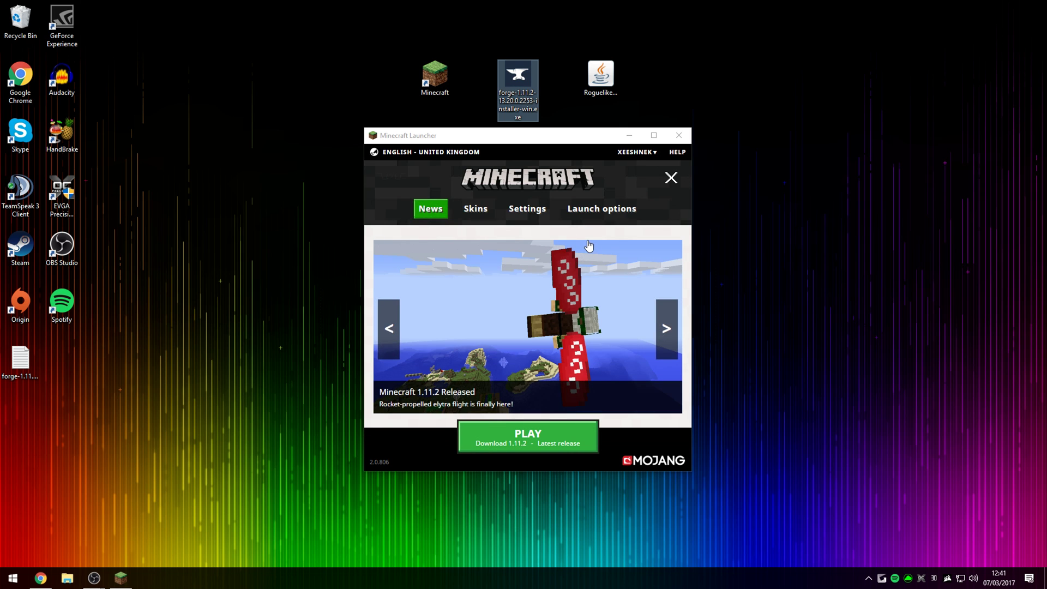
Step: Add a launch profile named 'Minecraft 1.11.2' that runs release 1.11.2, and save it
{"action": "left_click", "coordinate": [612, 213]}
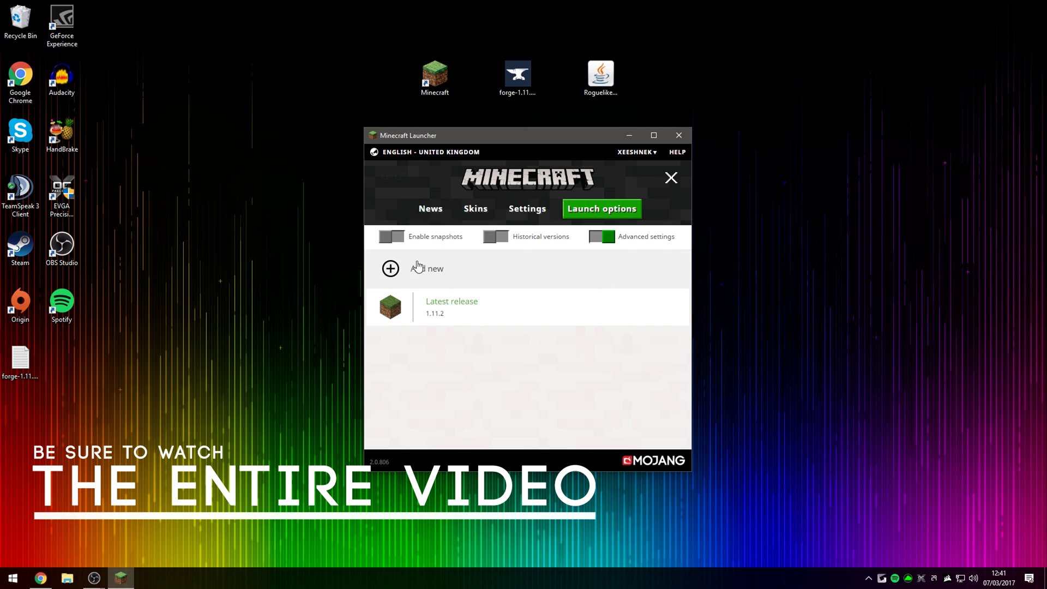
{"action": "left_click", "coordinate": [400, 268]}
{"action": "type", "text": "Minecraft 1.11"}
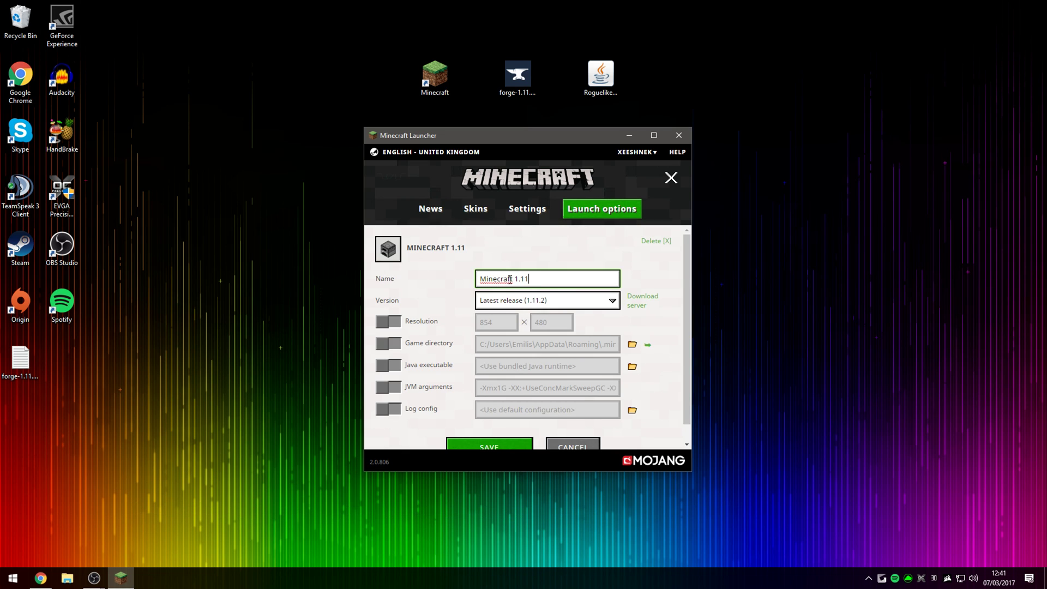
{"action": "type", "text": "1"}
{"action": "key", "text": "BackSpace"}
{"action": "type", "text": ",.2"}
{"action": "left_click", "coordinate": [532, 303]}
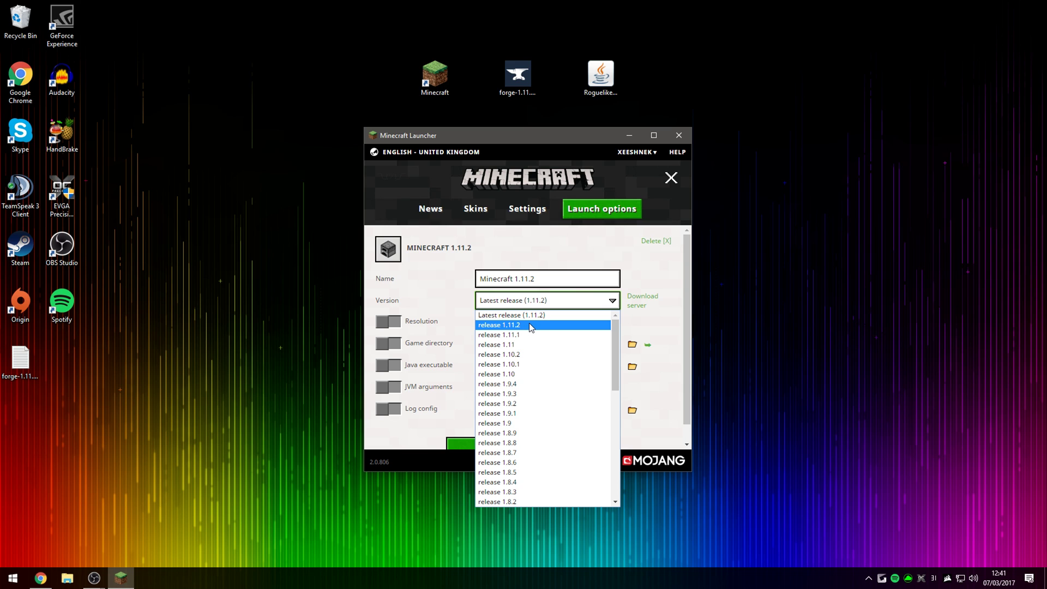
{"action": "left_click", "coordinate": [528, 325]}
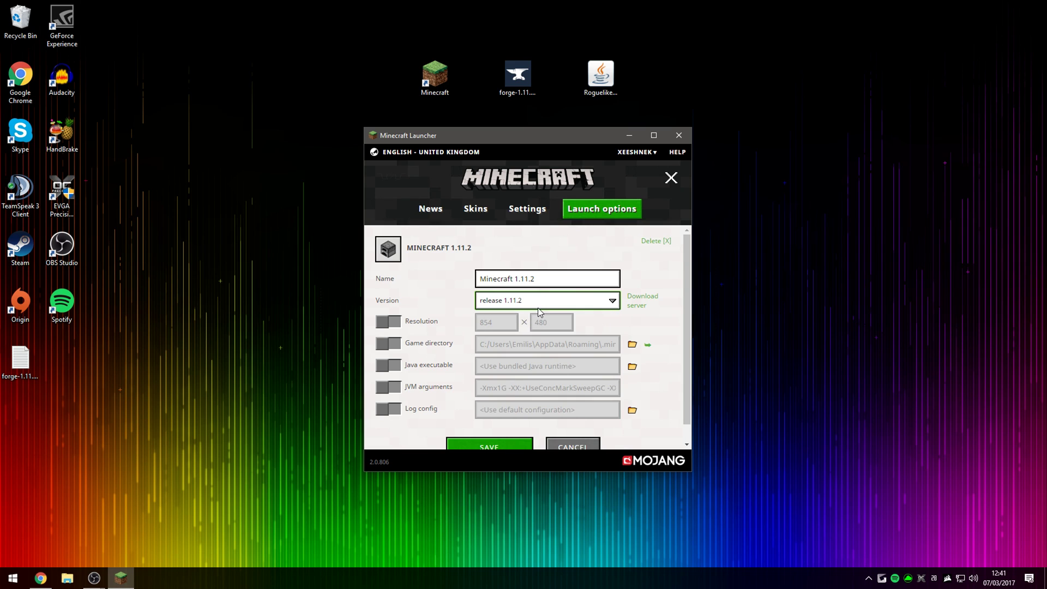
{"action": "left_click", "coordinate": [489, 444]}
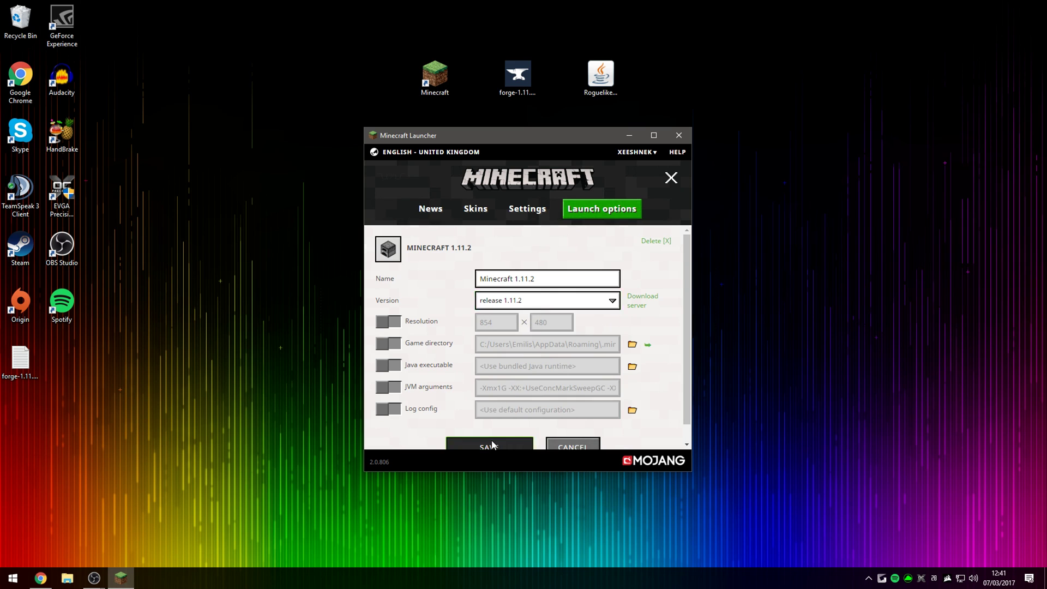
Step: On the News page, choose the Minecraft 1.11.2 profile and launch the game
{"action": "left_click", "coordinate": [432, 210]}
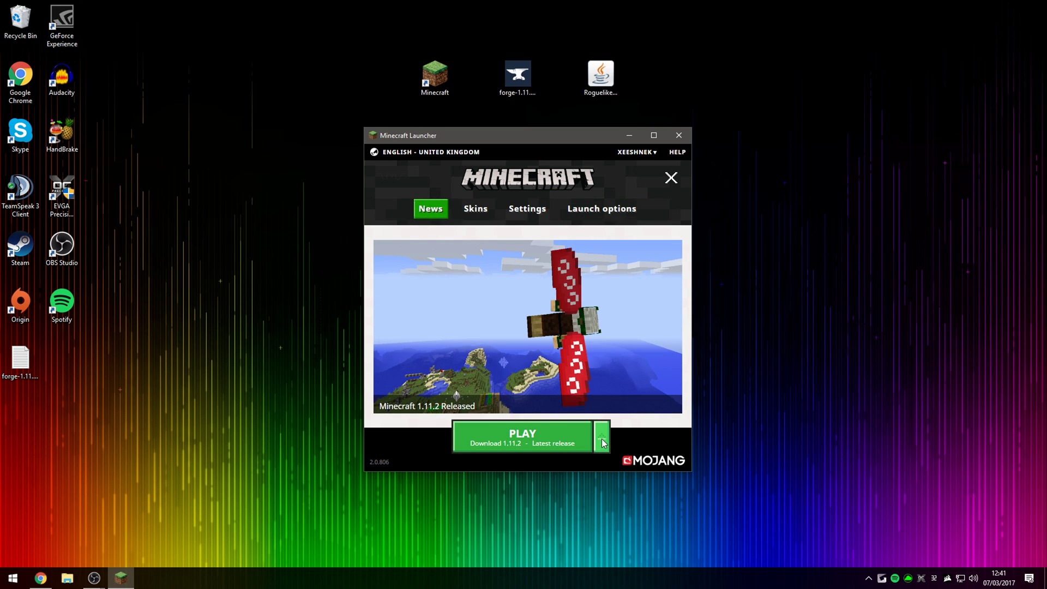
{"action": "left_click", "coordinate": [603, 442]}
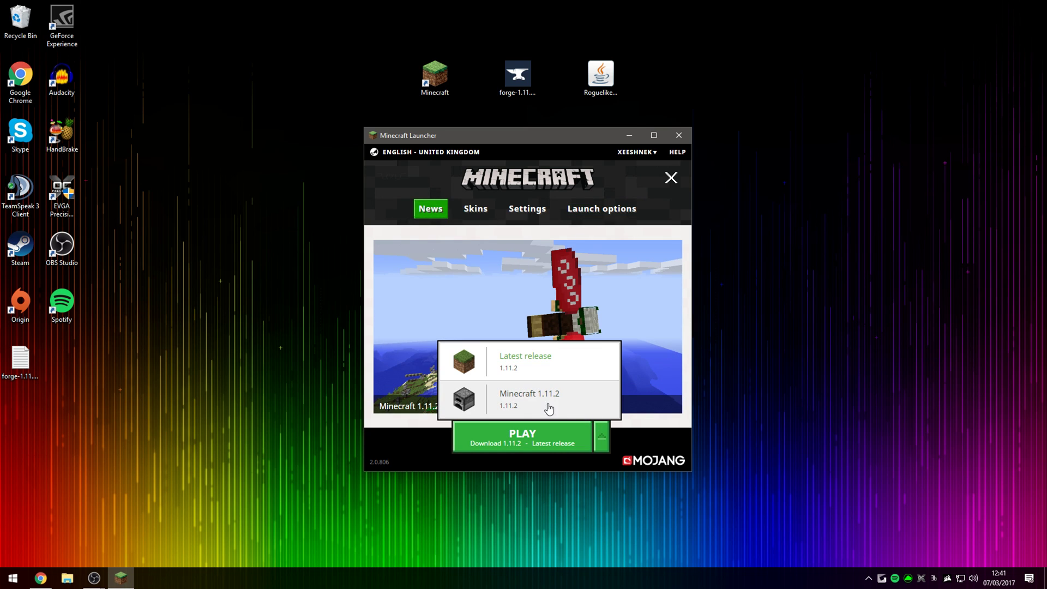
{"action": "left_click", "coordinate": [602, 438]}
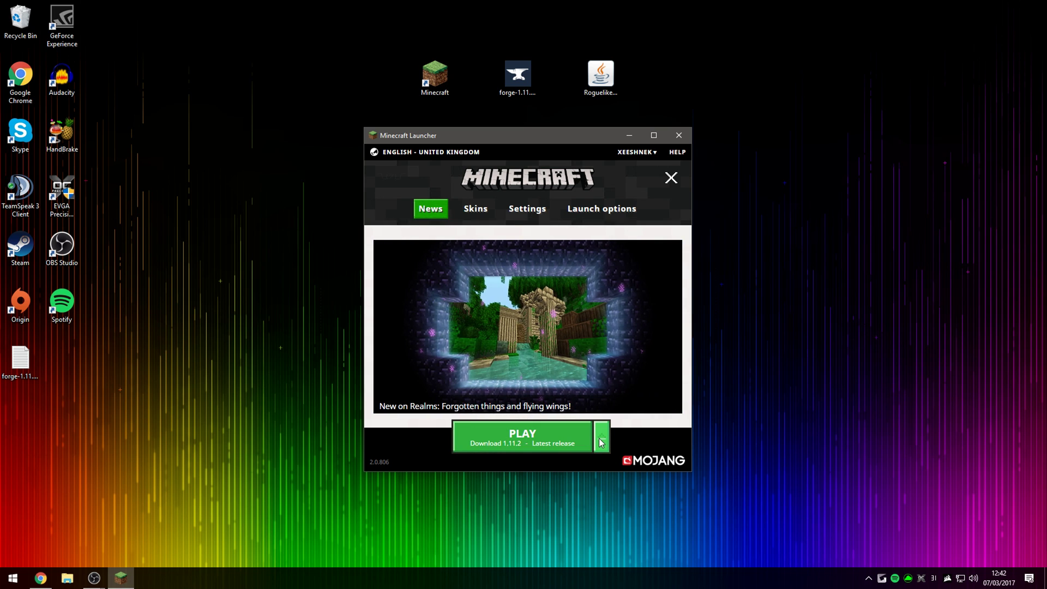
{"action": "left_click", "coordinate": [602, 442]}
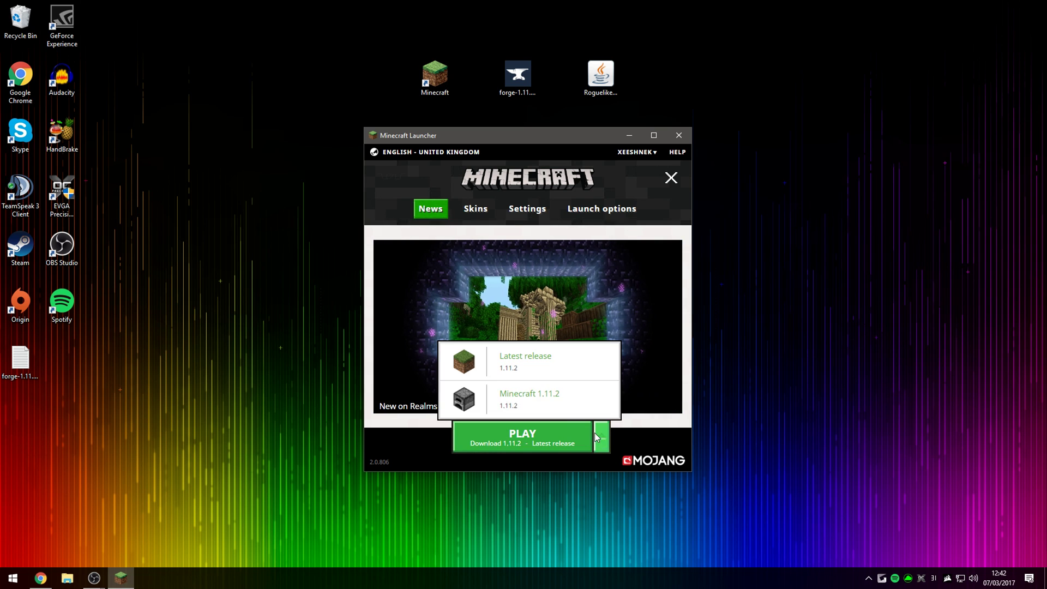
{"action": "left_click", "coordinate": [538, 406]}
{"action": "left_click", "coordinate": [536, 438]}
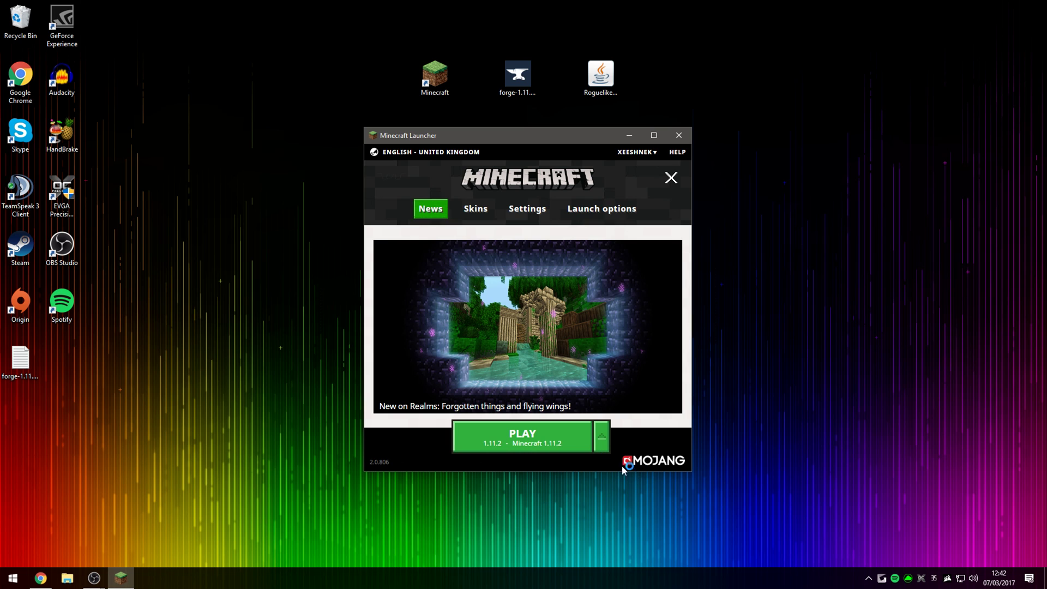
Step: Wait for the Minecraft 1.11.2 title screen to appear, then quit the game
{"action": "mouse_move", "coordinate": [577, 132]}
{"action": "left_mouse_down"}
{"action": "mouse_move", "coordinate": [587, 133]}
{"action": "mouse_move", "coordinate": [574, 138]}
{"action": "left_mouse_up"}
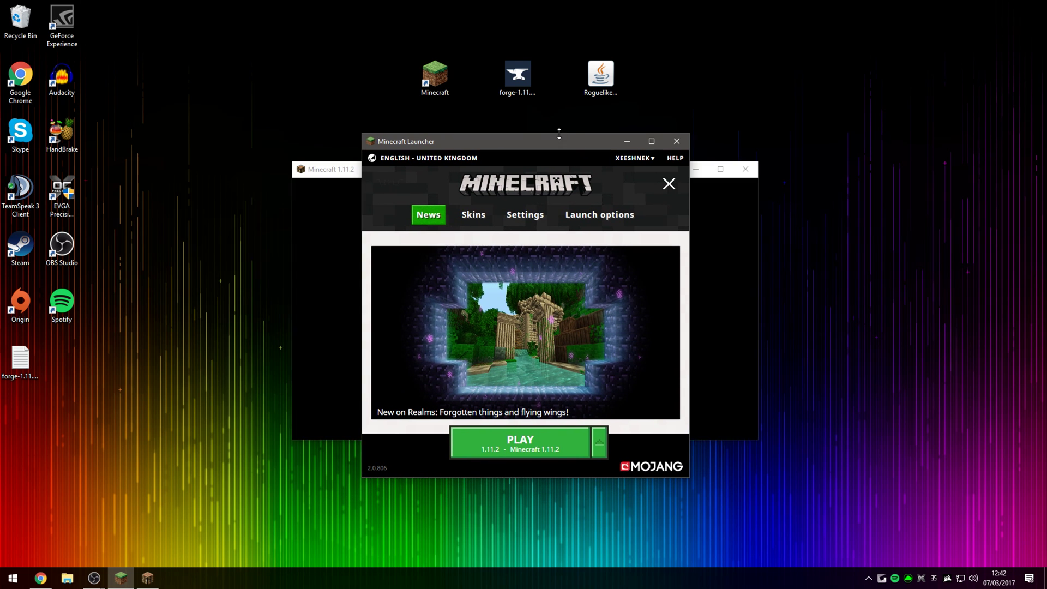
{"action": "left_click", "coordinate": [505, 102]}
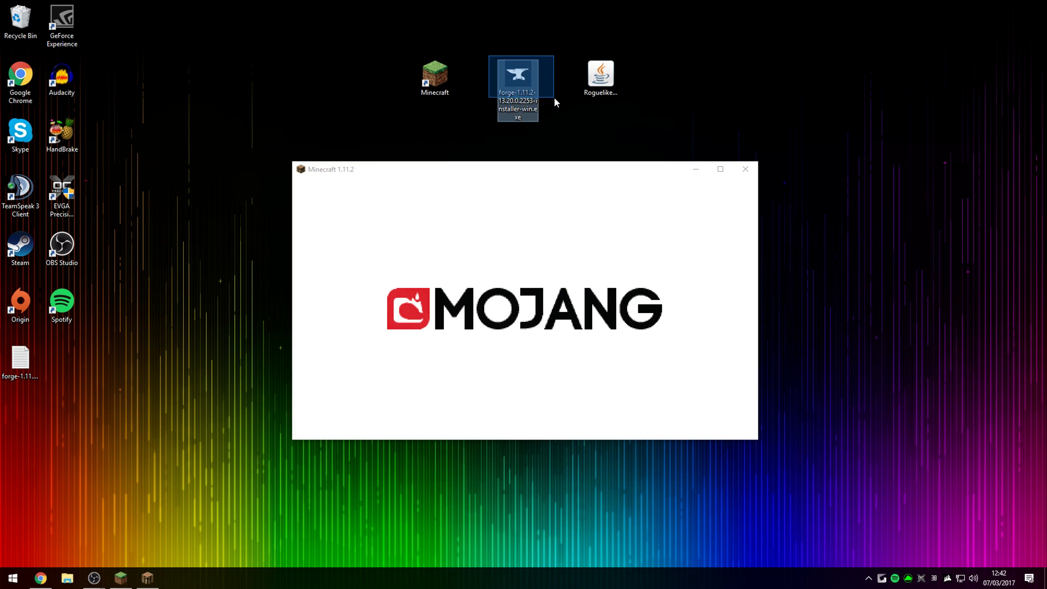
{"action": "left_click_drag", "start_coordinate": [473, 42], "coordinate": [573, 151]}
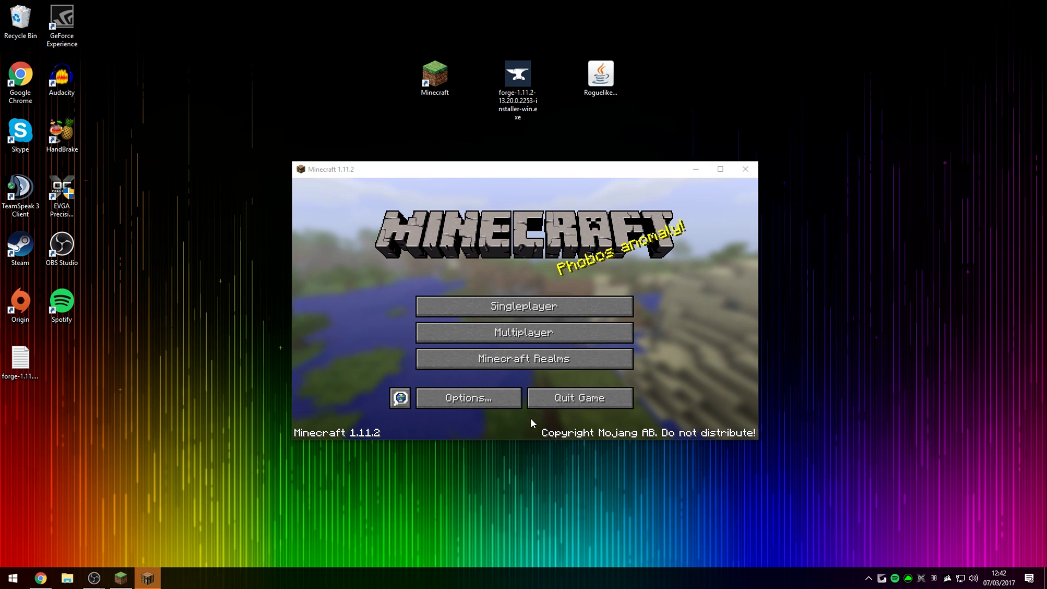
{"action": "left_click", "coordinate": [589, 406]}
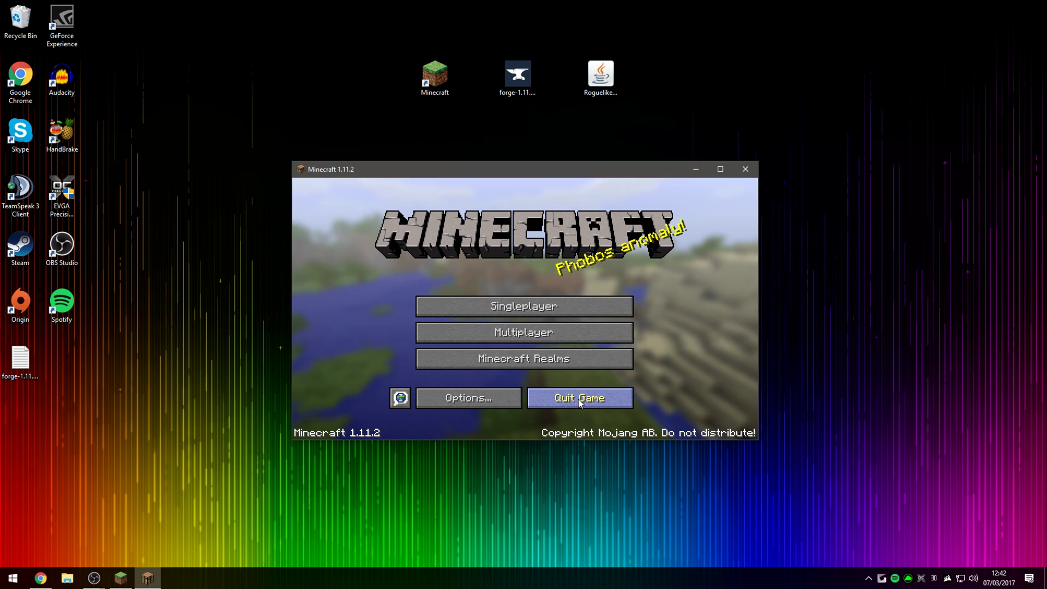
Step: Close the Minecraft Launcher and bring the browser with the Forge page forward
{"action": "left_click", "coordinate": [682, 138]}
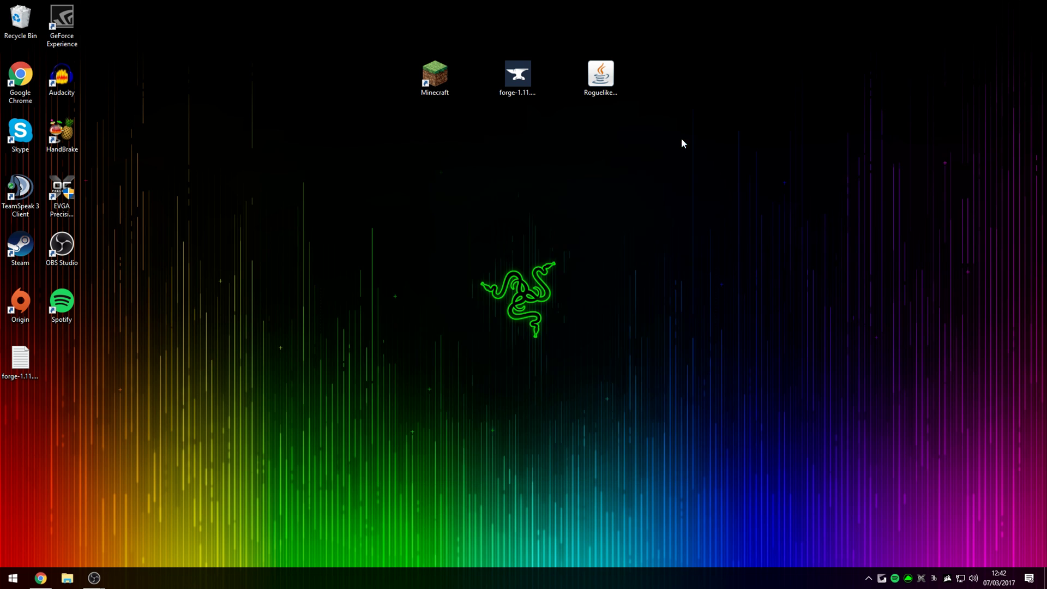
{"action": "left_click_drag", "start_coordinate": [472, 4], "coordinate": [731, 189]}
{"action": "left_click", "coordinate": [641, 204]}
{"action": "left_click", "coordinate": [13, 578]}
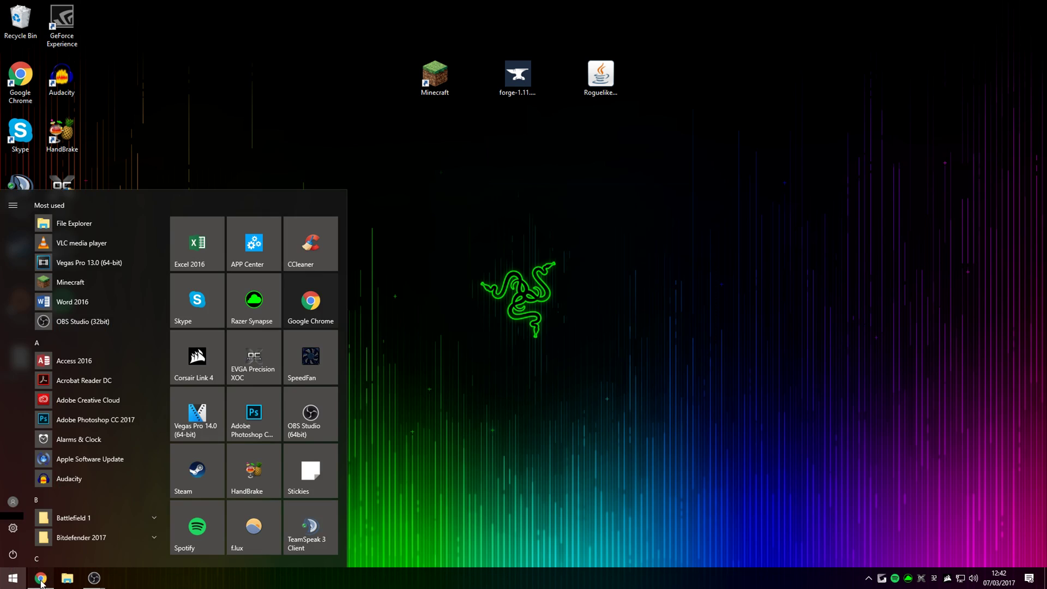
{"action": "left_click", "coordinate": [40, 578]}
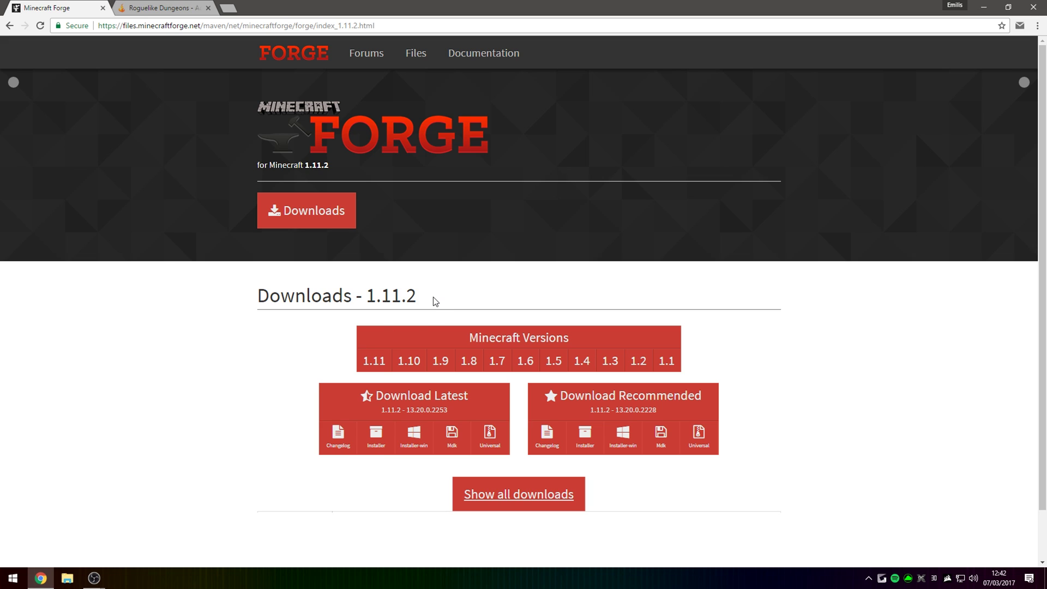
Step: Download the latest Forge 1.11.2 Windows installer, build 13.20.0.2253
{"action": "left_click_drag", "start_coordinate": [432, 296], "coordinate": [248, 298]}
{"action": "left_click", "coordinate": [357, 306]}
{"action": "left_click_drag", "start_coordinate": [364, 297], "coordinate": [438, 281]}
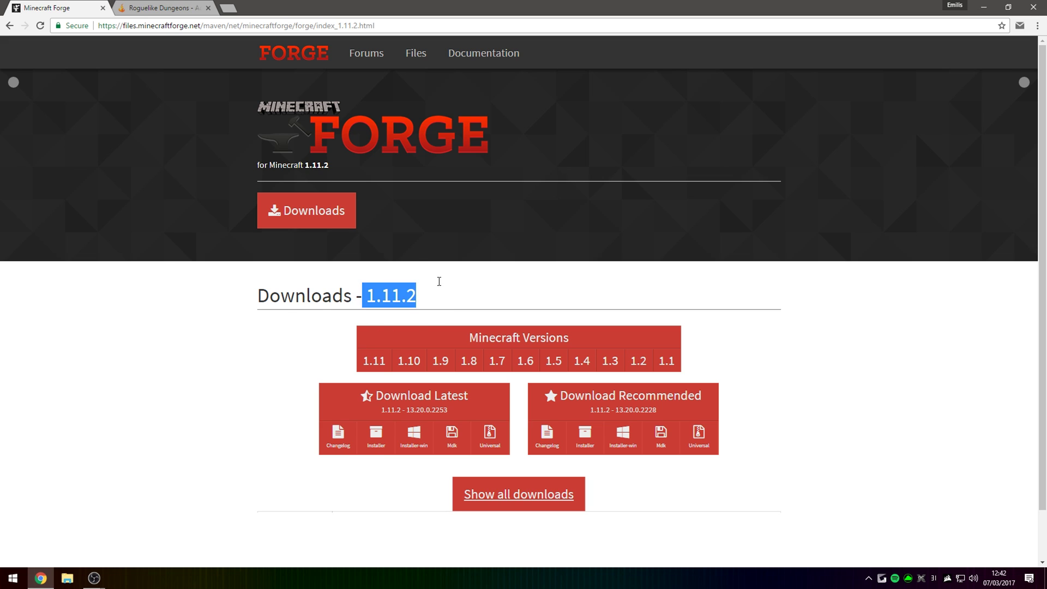
{"action": "left_click", "coordinate": [437, 295]}
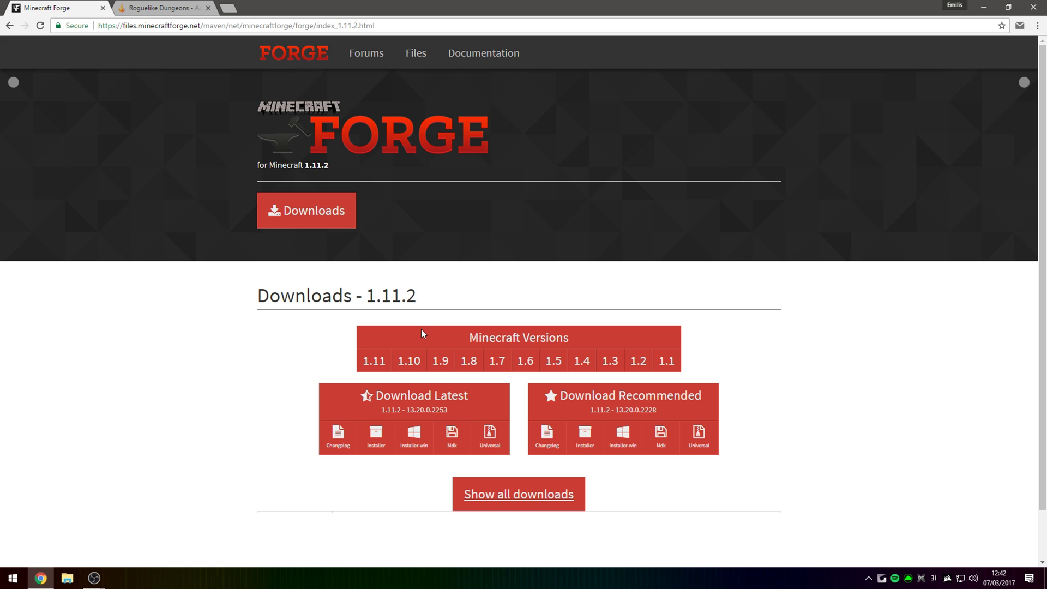
{"action": "left_click_drag", "start_coordinate": [448, 410], "coordinate": [434, 414]}
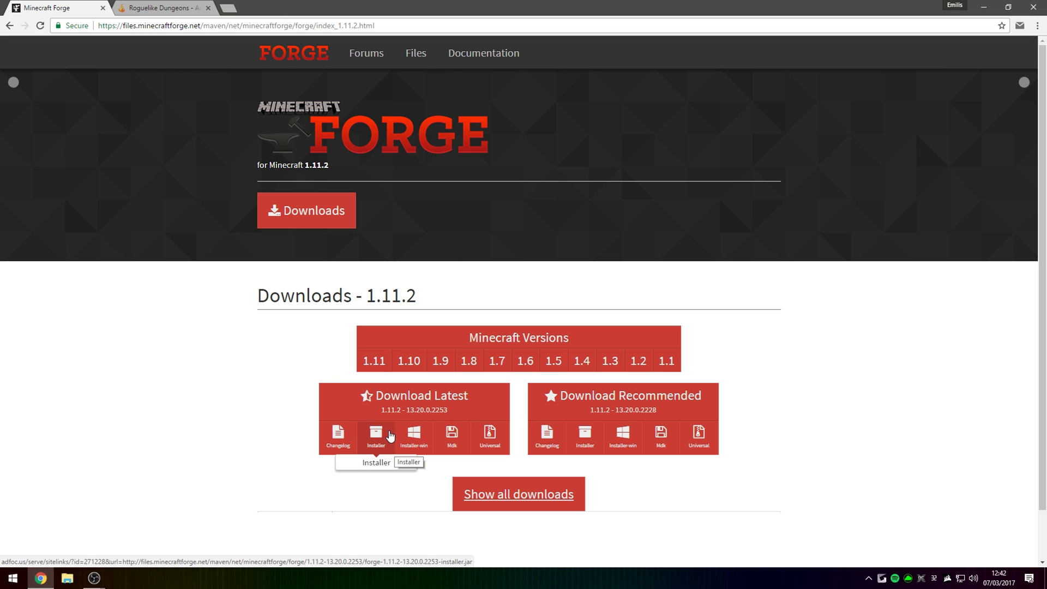
{"action": "left_click", "coordinate": [414, 434]}
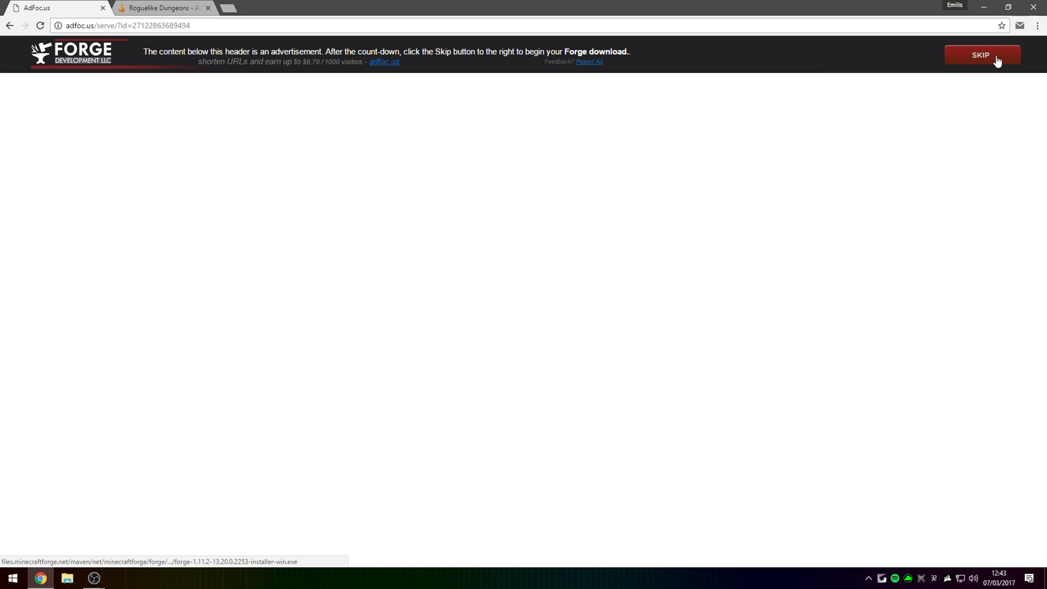
{"action": "left_click", "coordinate": [996, 60]}
{"action": "right_click", "coordinate": [73, 555]}
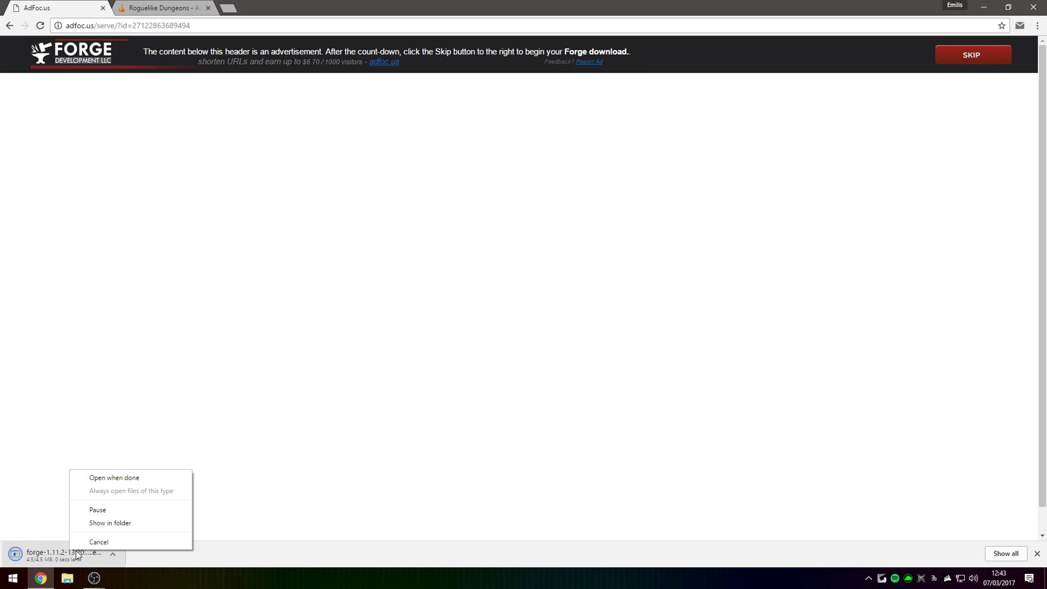
{"action": "left_click", "coordinate": [96, 479]}
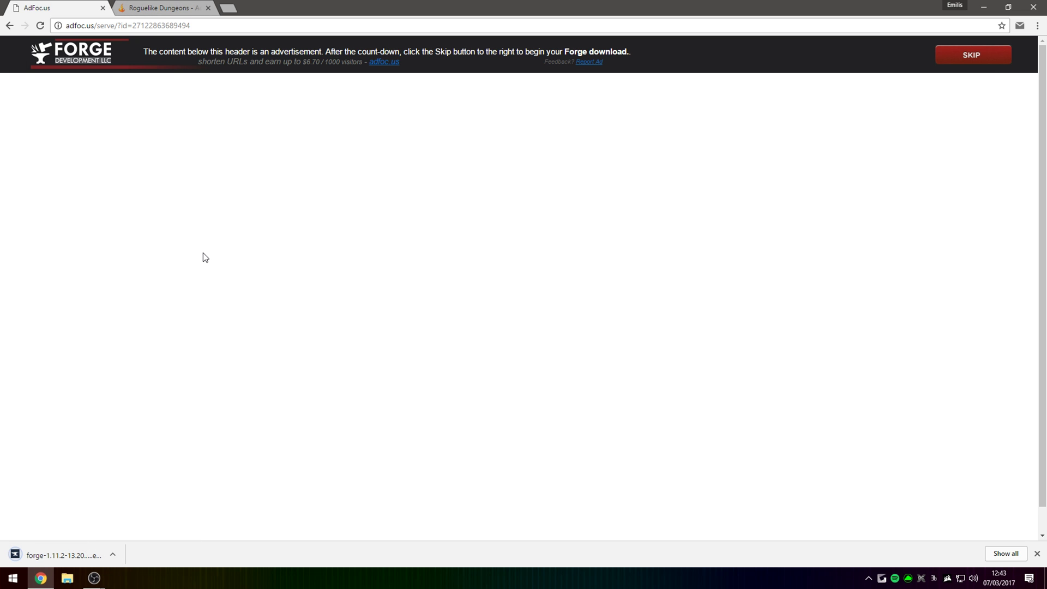
Step: From Roguelike Dungeons' Other Downloads list, download RoguelikeDungeons-1.11.2-1.6.5.jar for Minecraft 1.11.2
{"action": "left_click", "coordinate": [157, 6]}
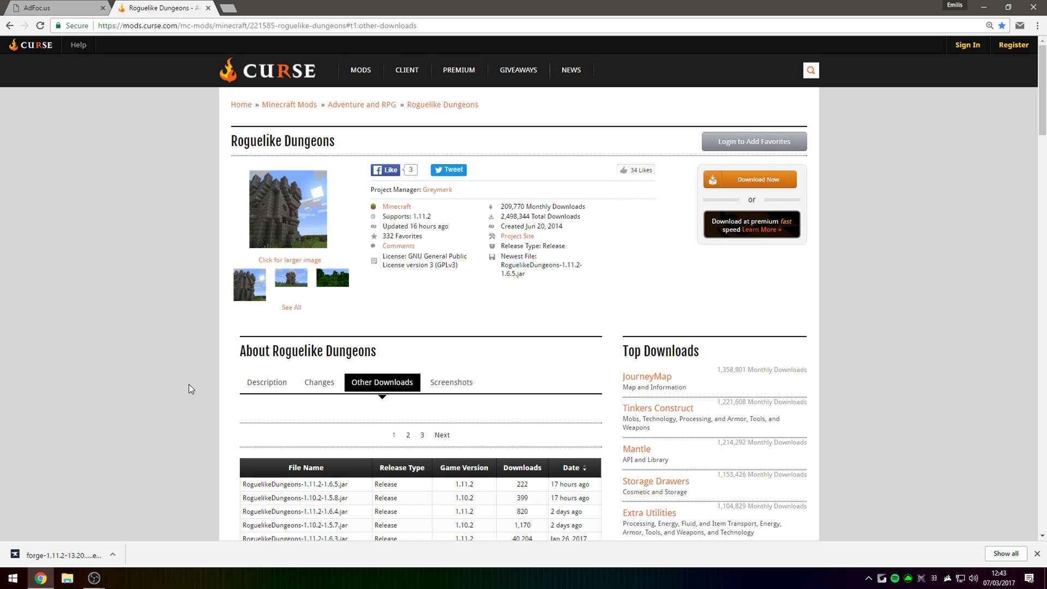
{"action": "left_click", "coordinate": [267, 381]}
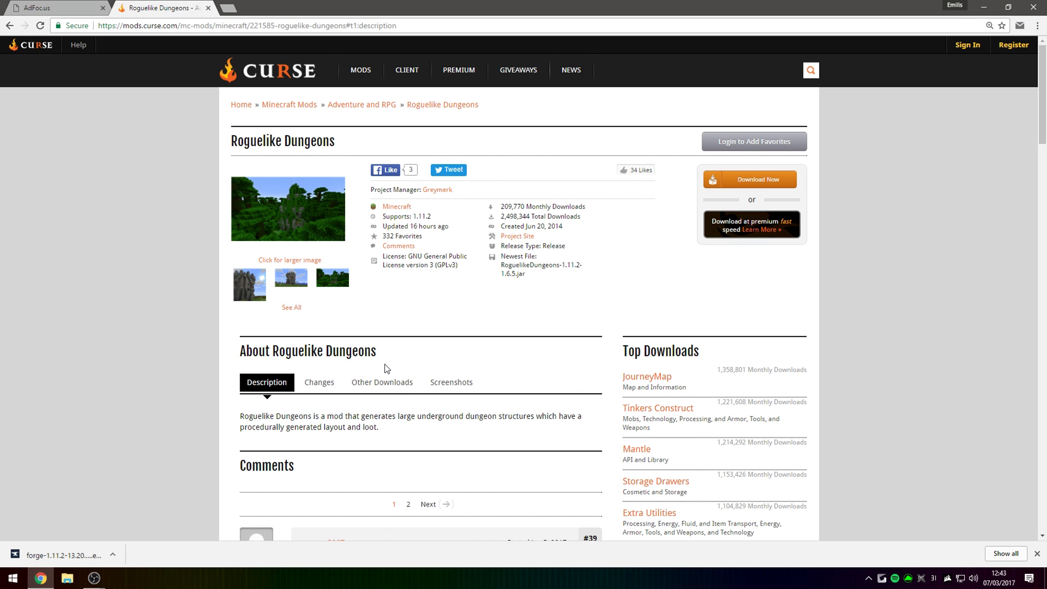
{"action": "left_click", "coordinate": [381, 382]}
{"action": "scroll", "coordinate": [380, 384], "scroll_direction": "down", "scroll_amount": 2}
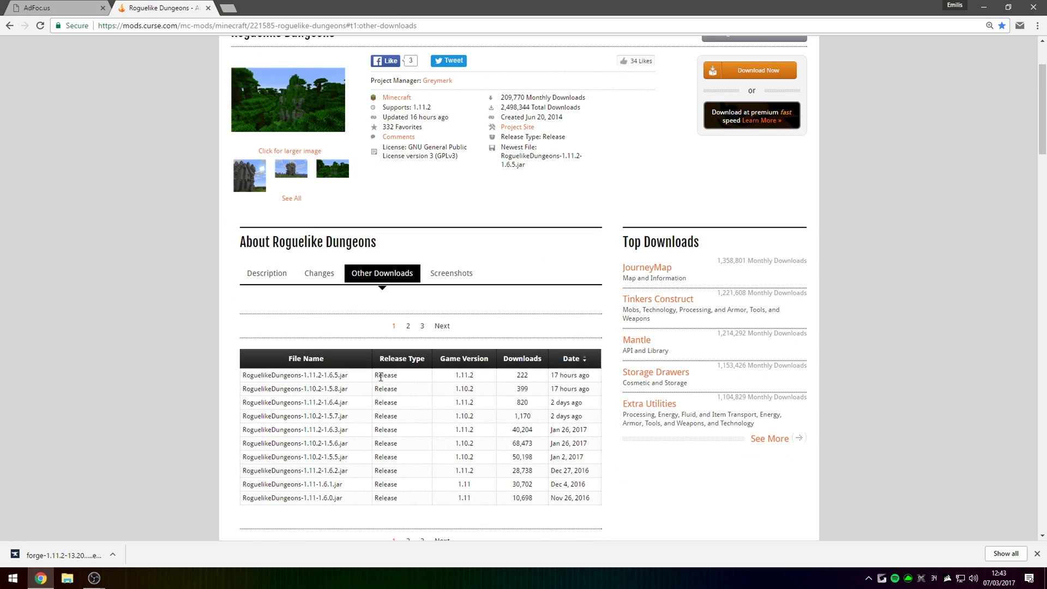
{"action": "left_click", "coordinate": [460, 375]}
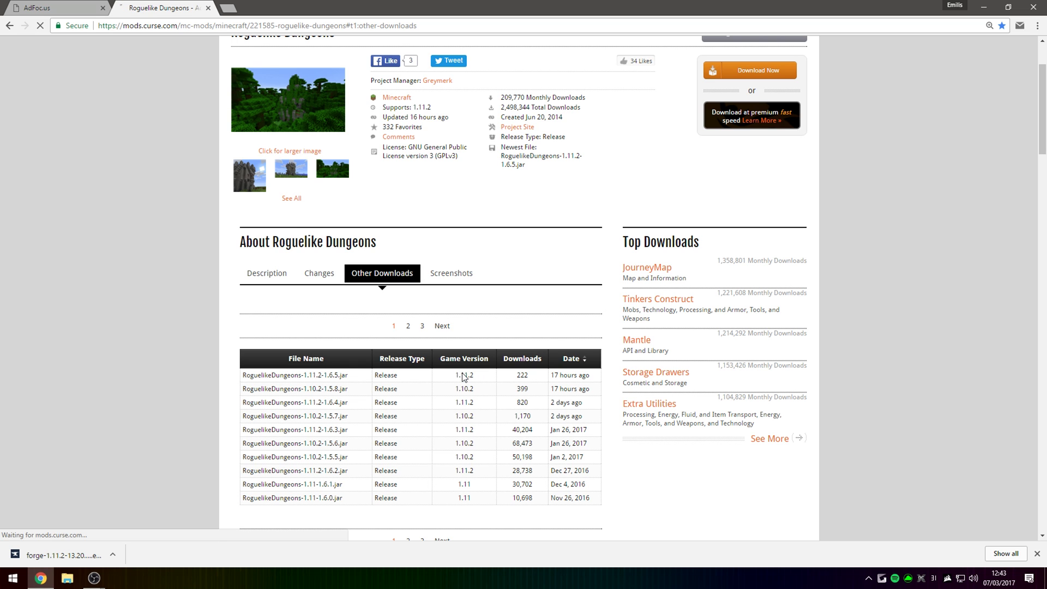
{"action": "left_click", "coordinate": [333, 374]}
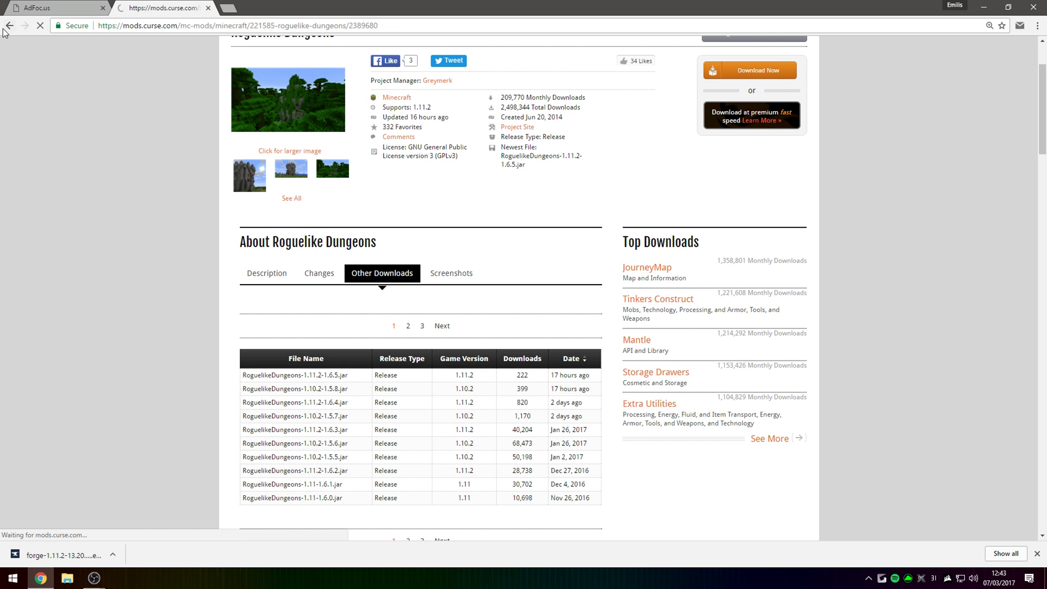
{"action": "key", "text": "alt+Left"}
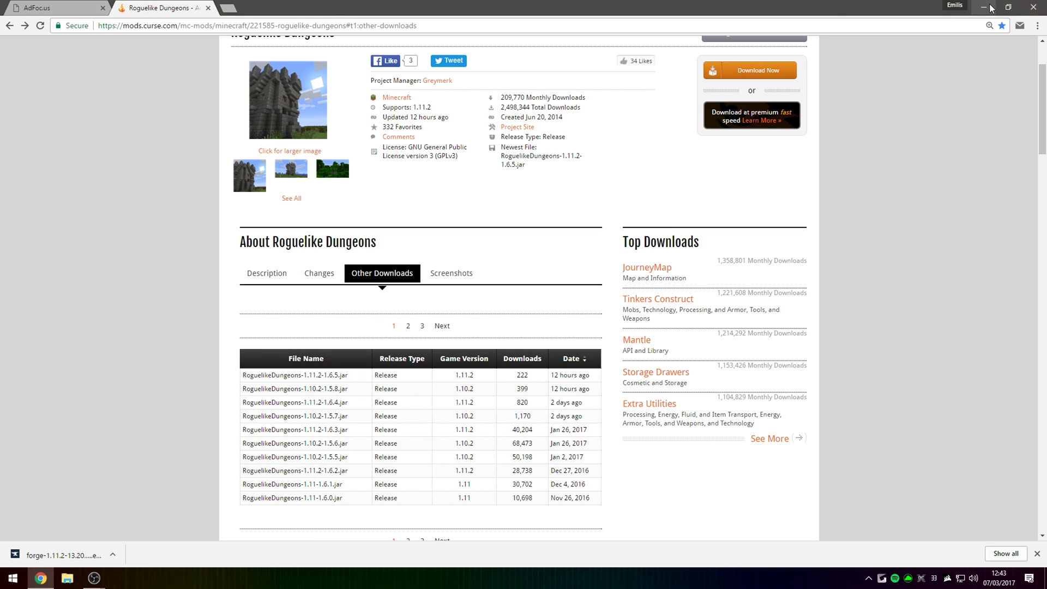
{"action": "left_click", "coordinate": [1008, 7]}
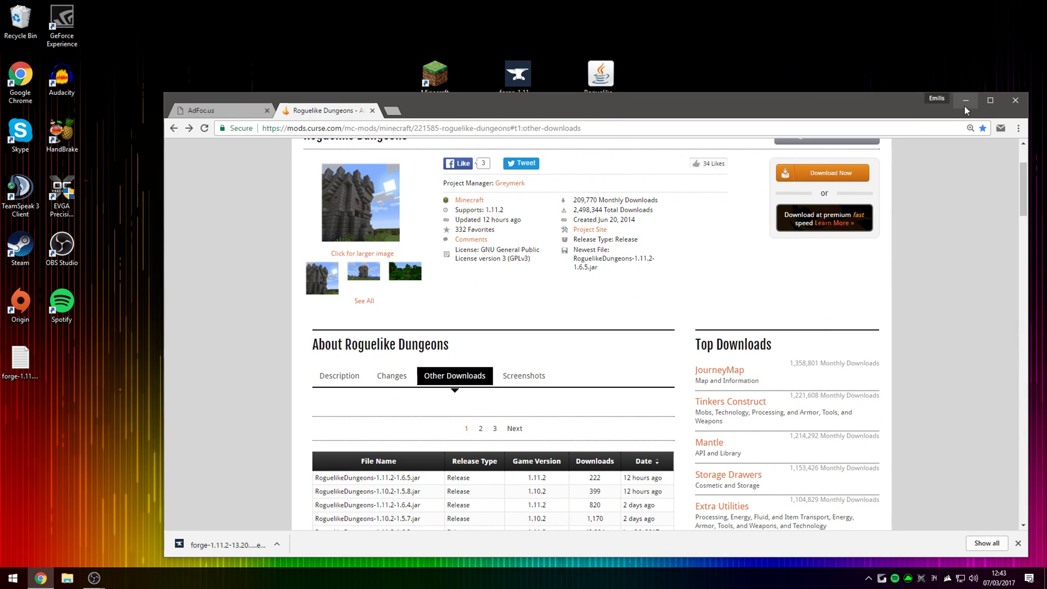
Step: Run the Forge installer with Install client to add the forge 1.11.2-13.20.0.2253 profile
{"action": "left_click", "coordinate": [946, 102]}
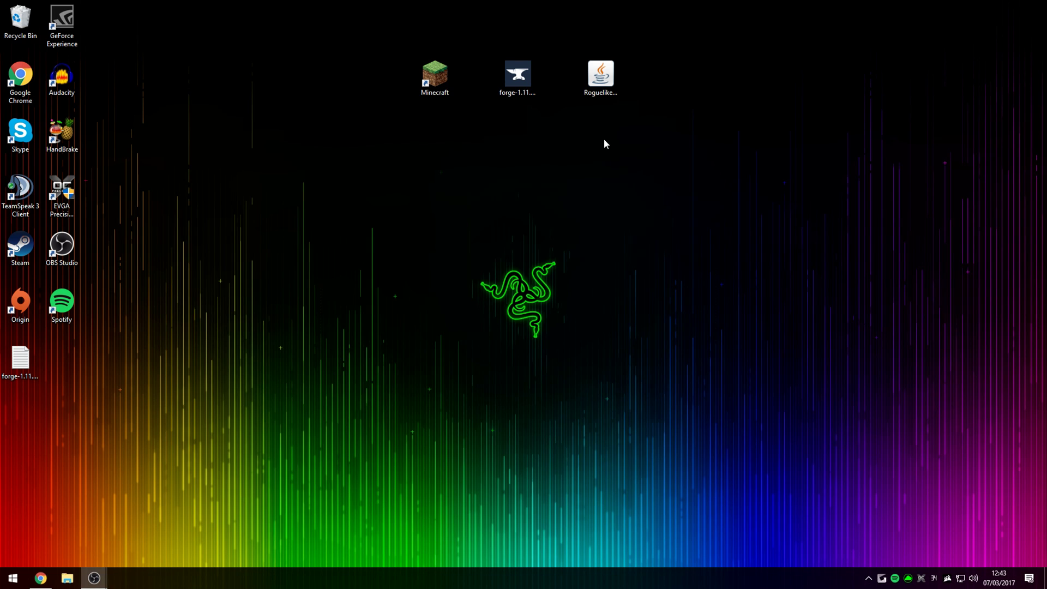
{"action": "double_click", "coordinate": [524, 82]}
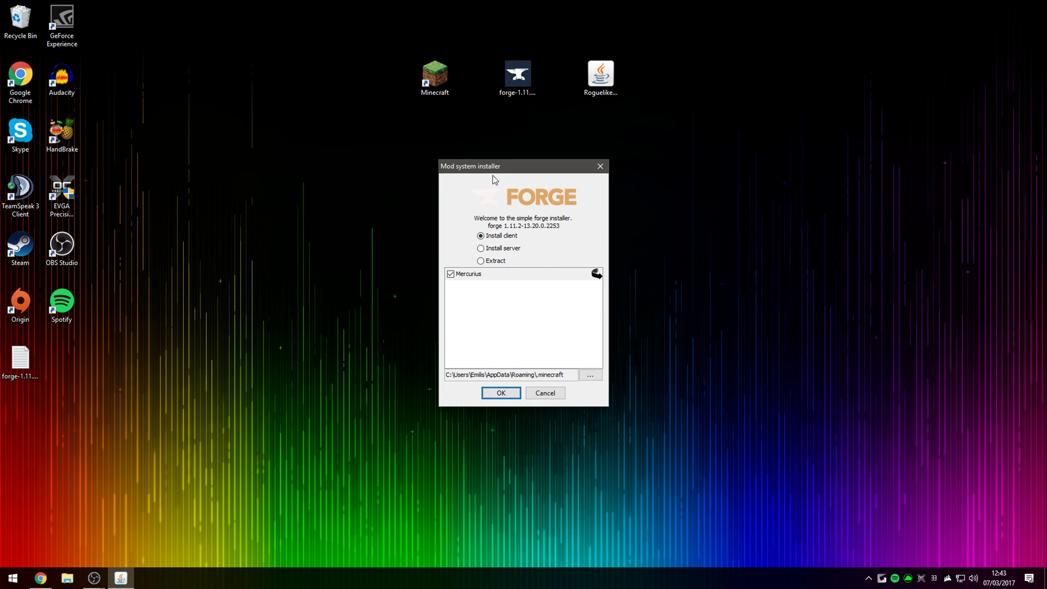
{"action": "left_click_drag", "start_coordinate": [495, 171], "coordinate": [492, 166]}
{"action": "left_click", "coordinate": [491, 232]}
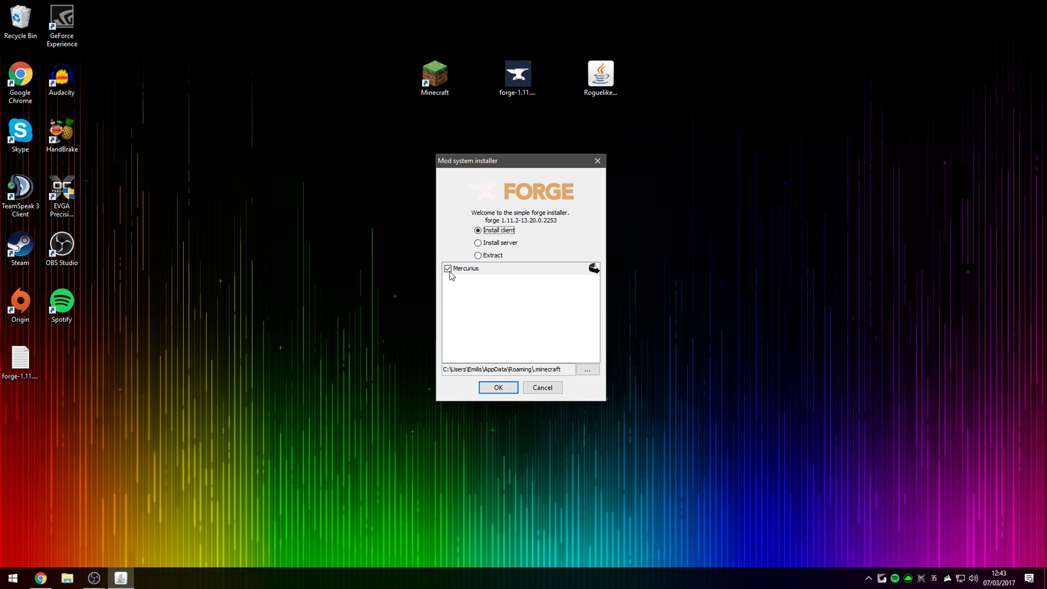
{"action": "left_click", "coordinate": [512, 389]}
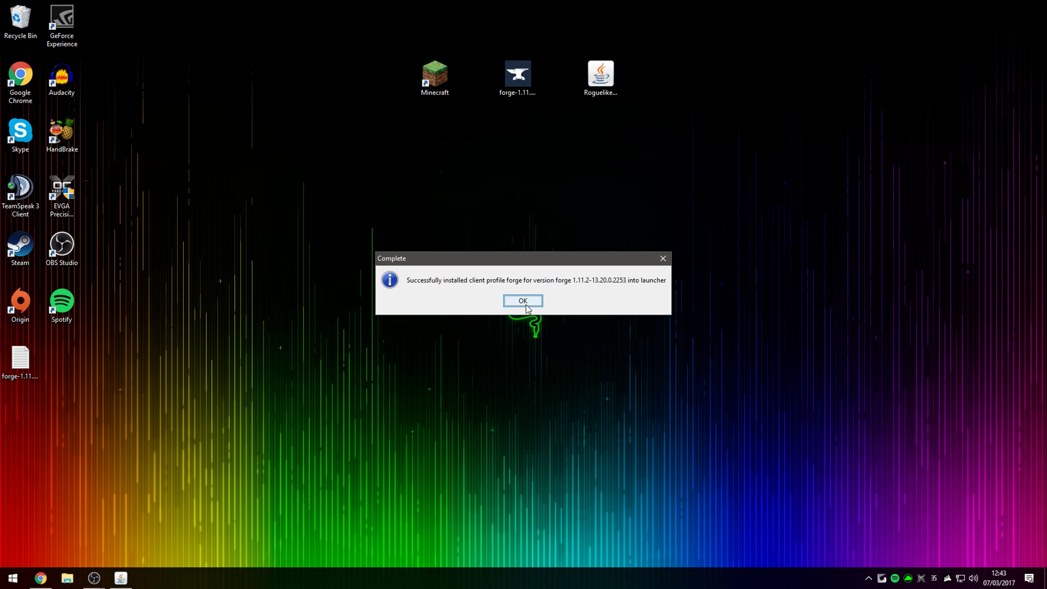
{"action": "left_click", "coordinate": [516, 304]}
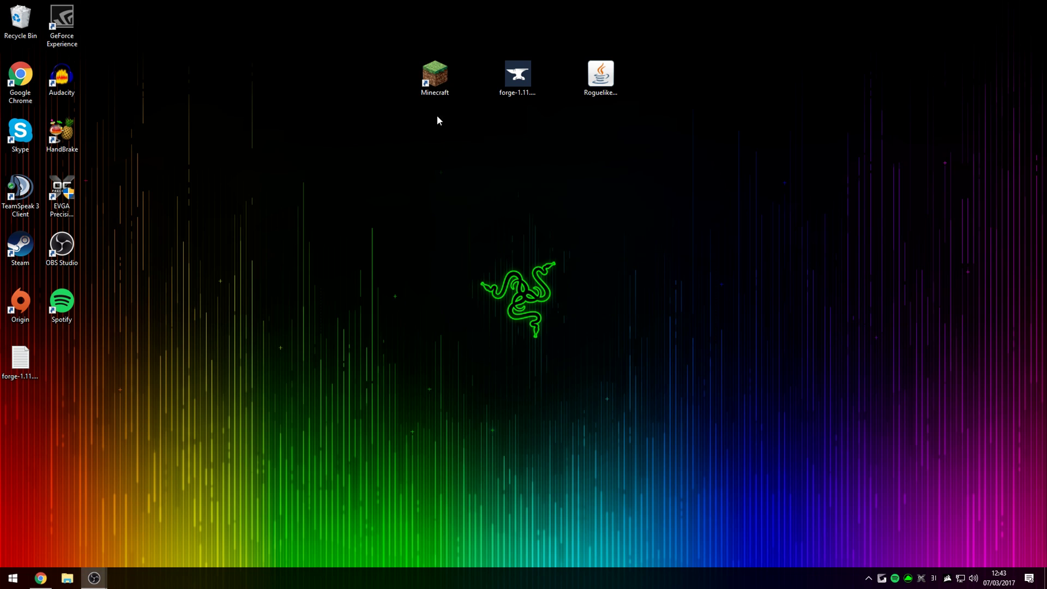
Step: Open the launcher, confirm the forge profile exists, and launch the game with it
{"action": "double_click", "coordinate": [431, 81]}
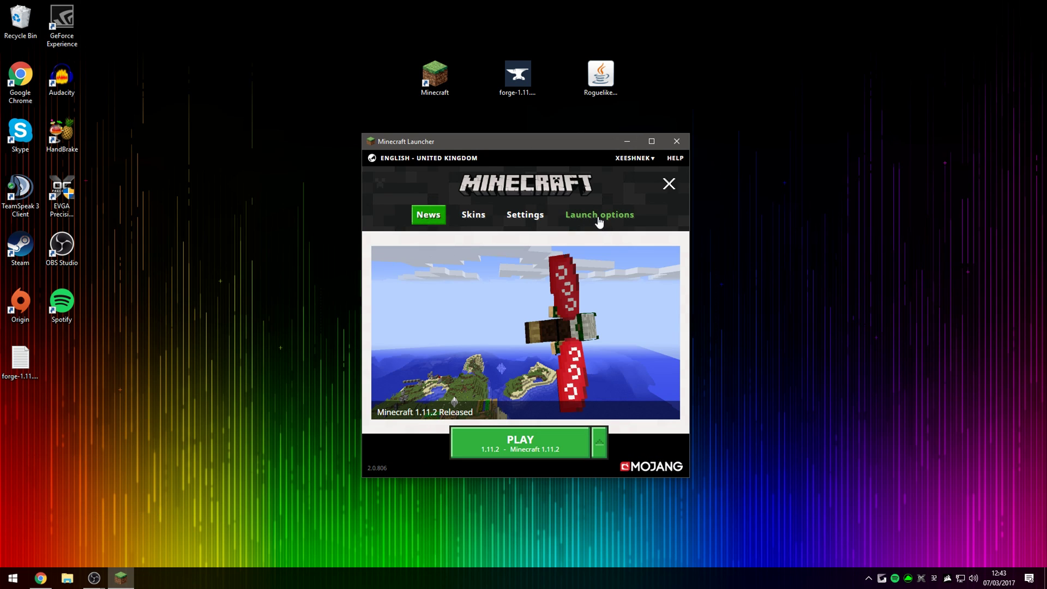
{"action": "left_click", "coordinate": [602, 217]}
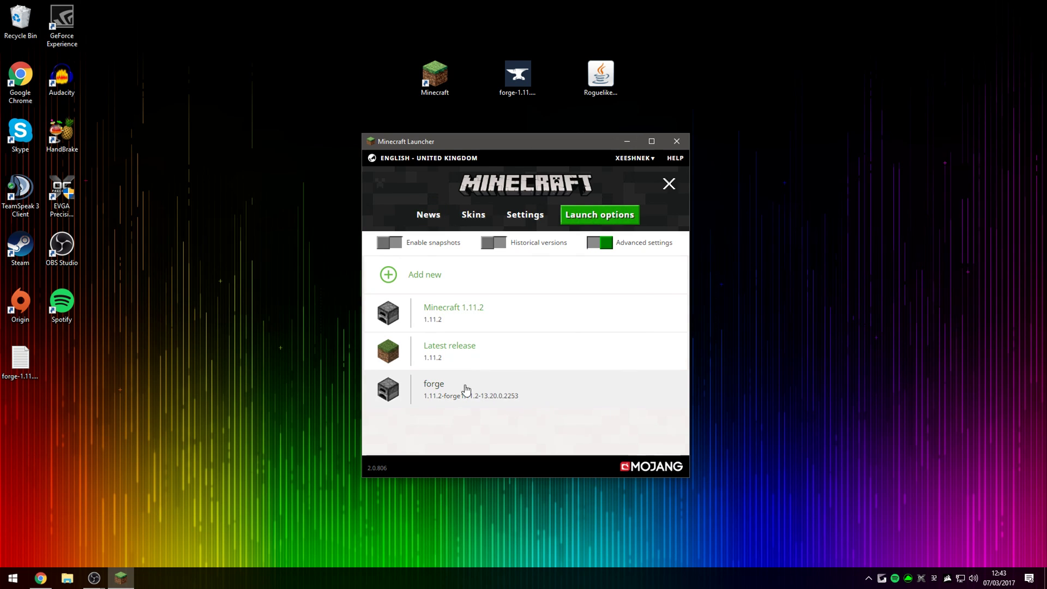
{"action": "left_click", "coordinate": [422, 216]}
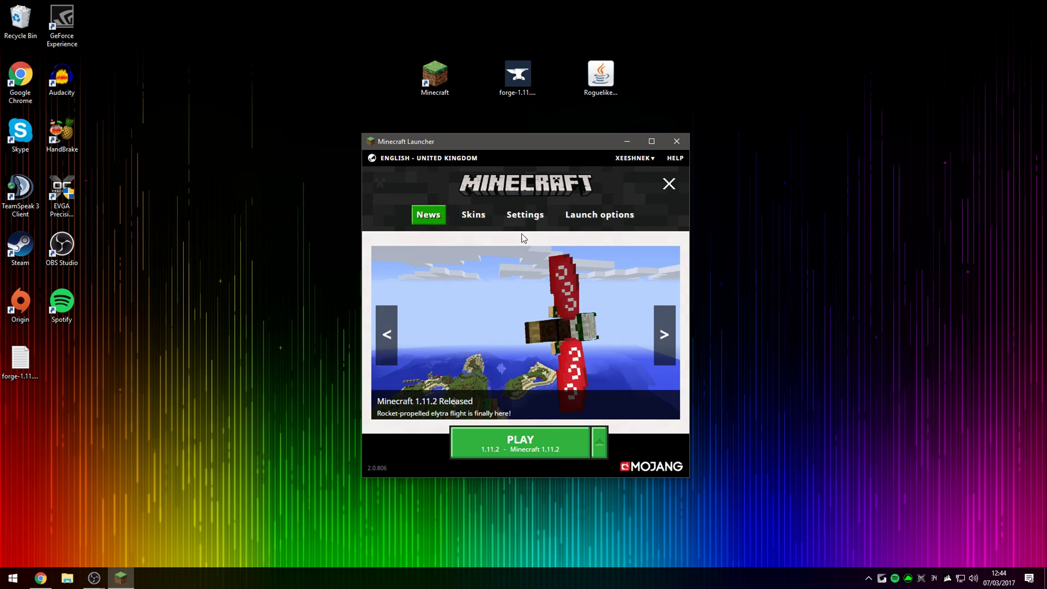
{"action": "left_click", "coordinate": [599, 444]}
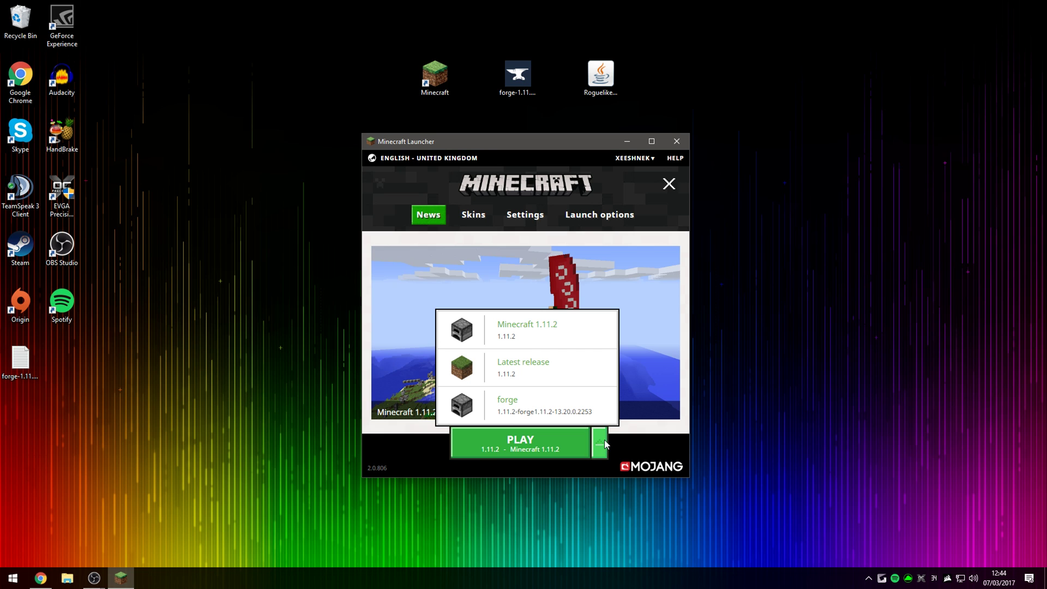
{"action": "left_click", "coordinate": [544, 410]}
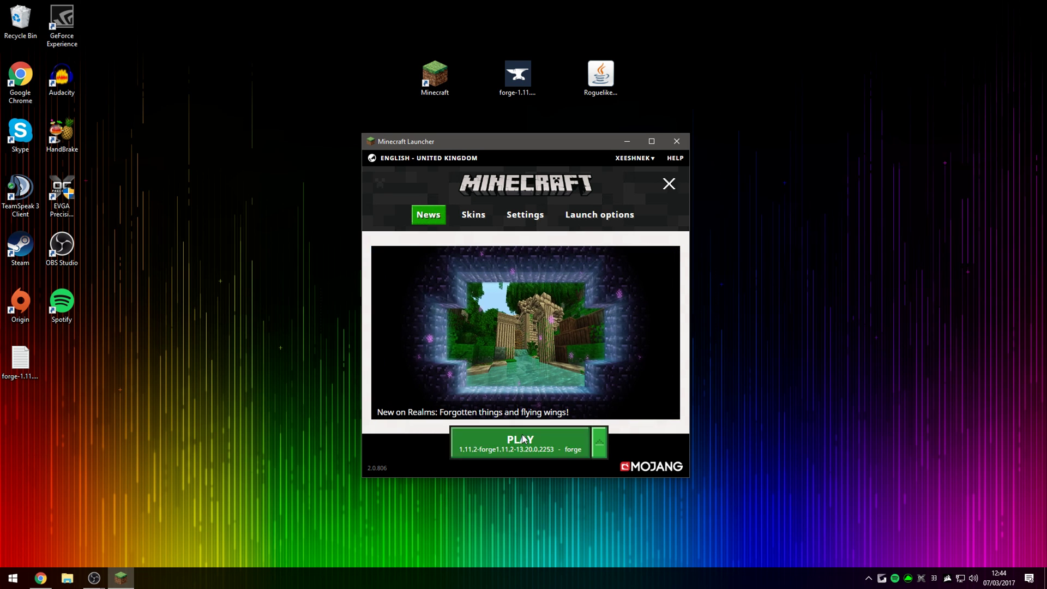
{"action": "left_click", "coordinate": [522, 438]}
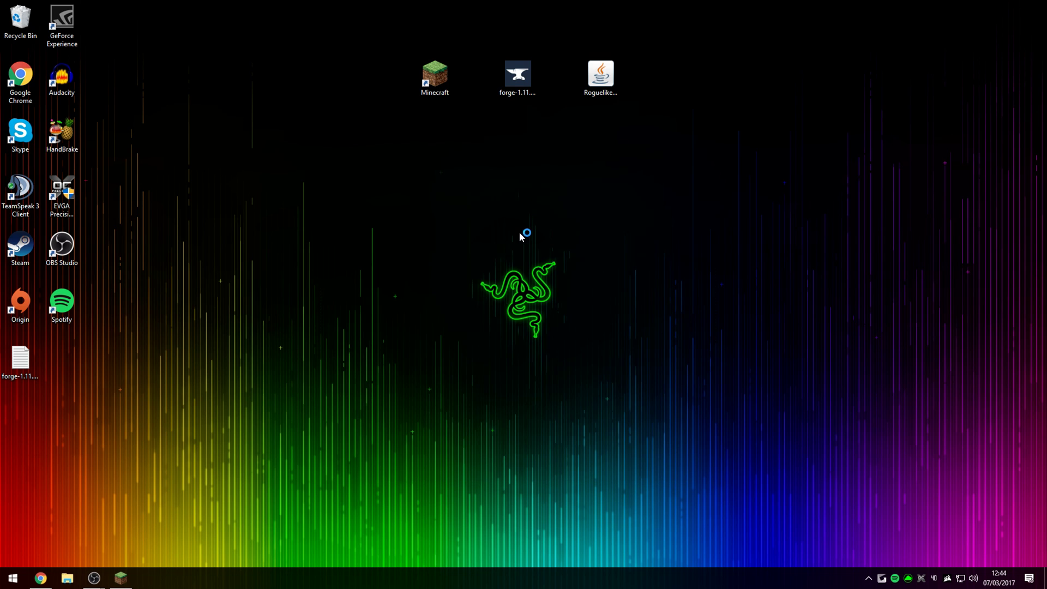
Step: Let Minecraft finish loading with Forge while selecting files on the desktop
{"action": "left_click", "coordinate": [602, 75]}
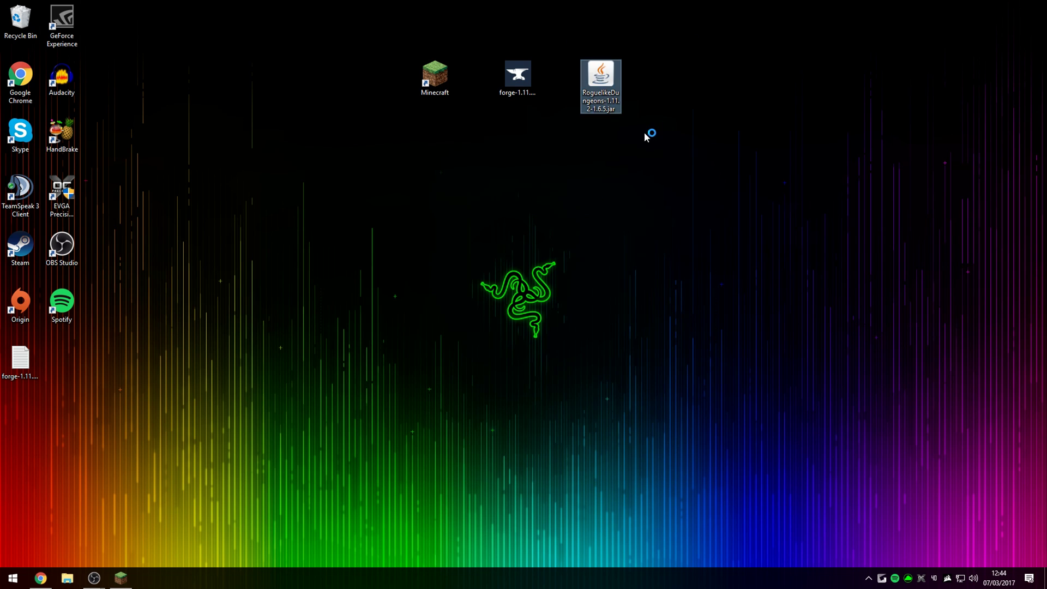
{"action": "left_click", "coordinate": [618, 137]}
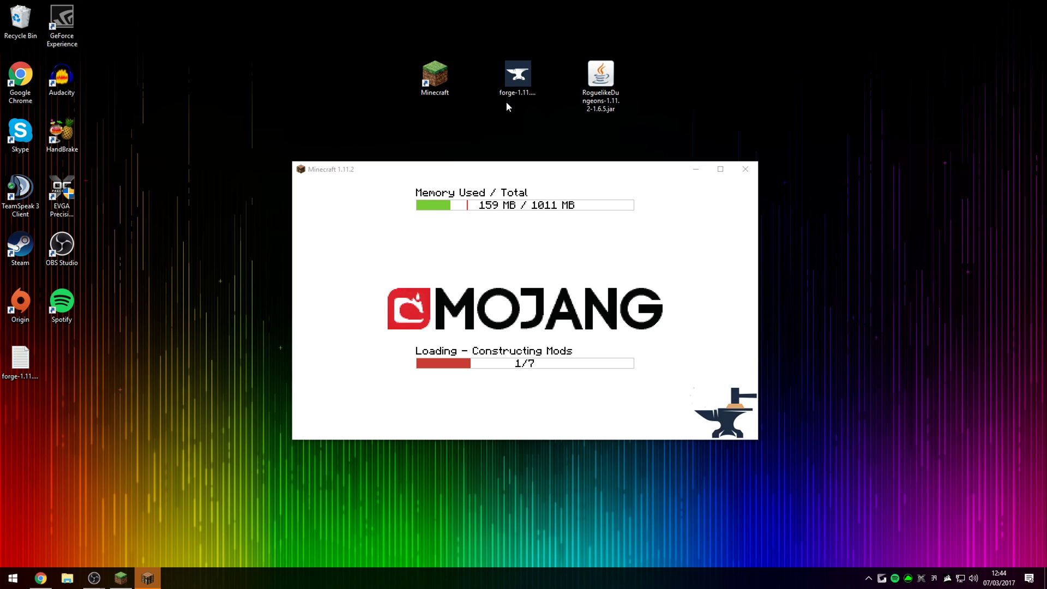
{"action": "left_click_drag", "start_coordinate": [478, 44], "coordinate": [555, 116]}
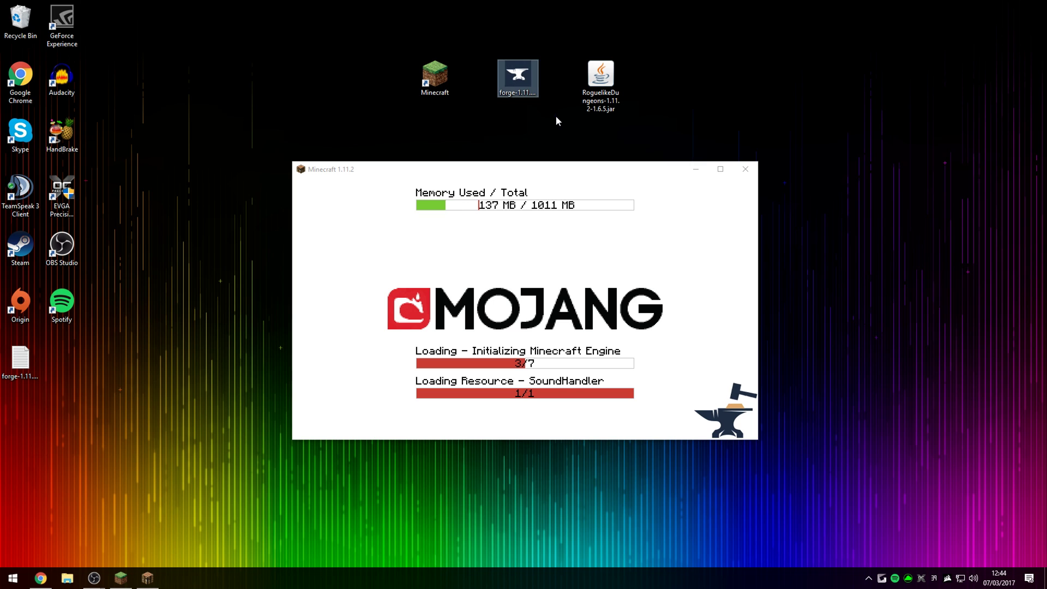
{"action": "left_click", "coordinate": [555, 116]}
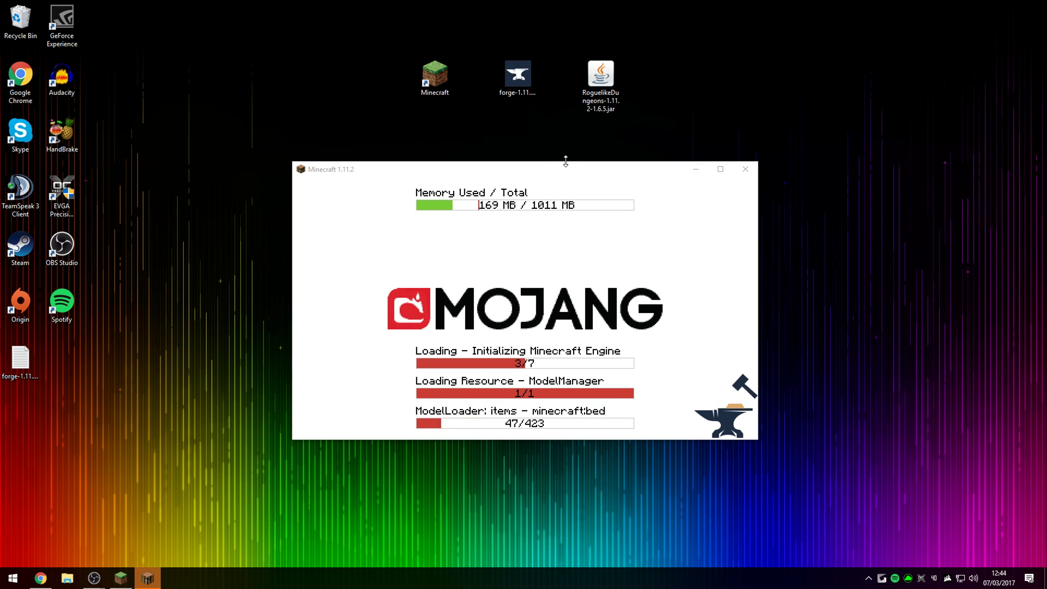
{"action": "left_click_drag", "start_coordinate": [571, 29], "coordinate": [638, 133]}
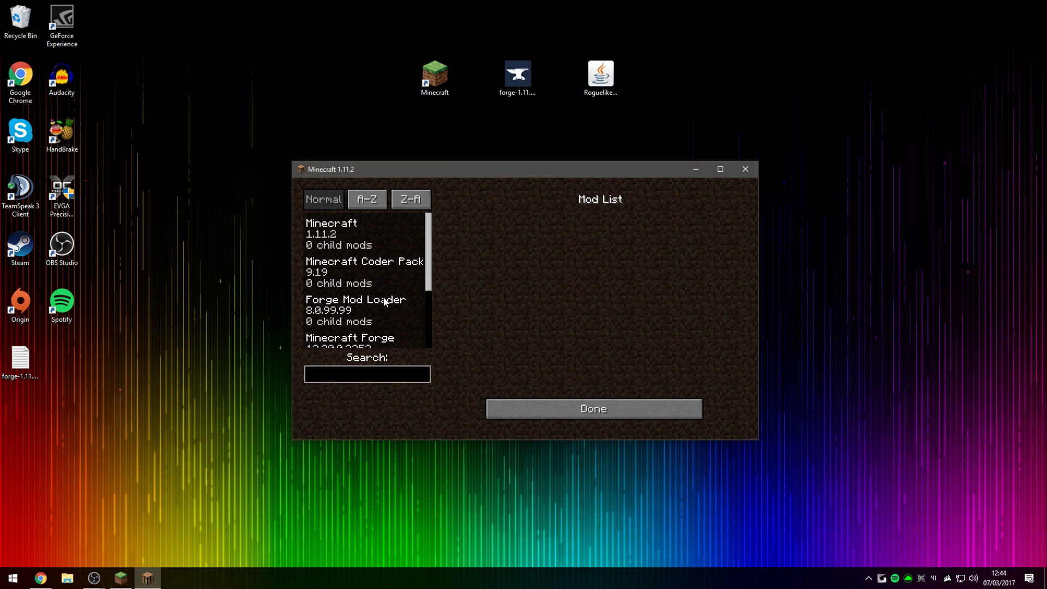
Step: Review the Food Expansion and Minecraft entries in the Mod List, then close it and quit
{"action": "scroll", "coordinate": [385, 301], "scroll_direction": "down", "scroll_amount": 3}
{"action": "left_click", "coordinate": [392, 316]}
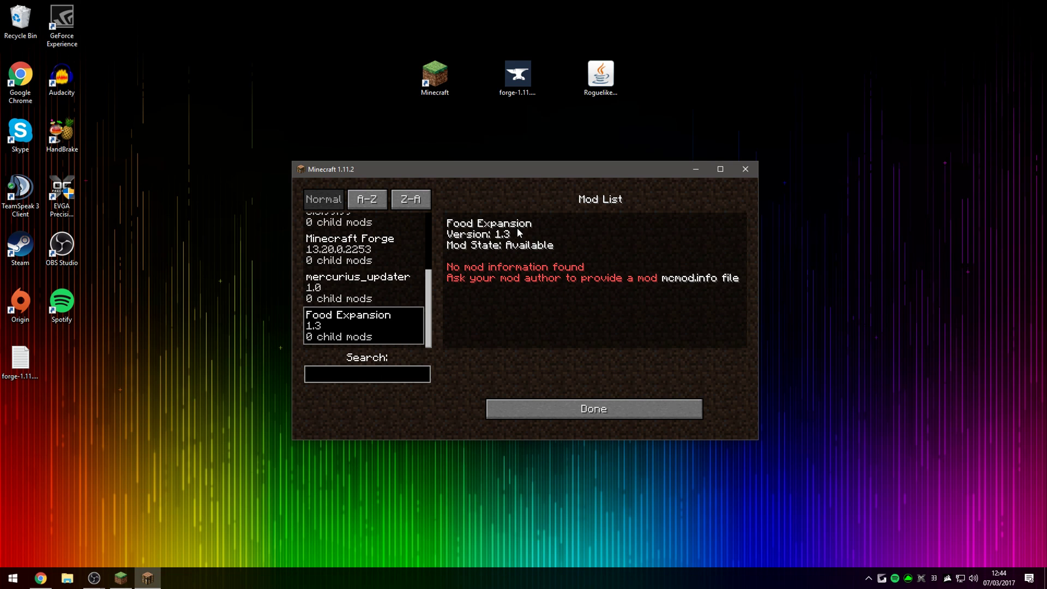
{"action": "scroll", "coordinate": [398, 315], "scroll_direction": "up", "scroll_amount": 5}
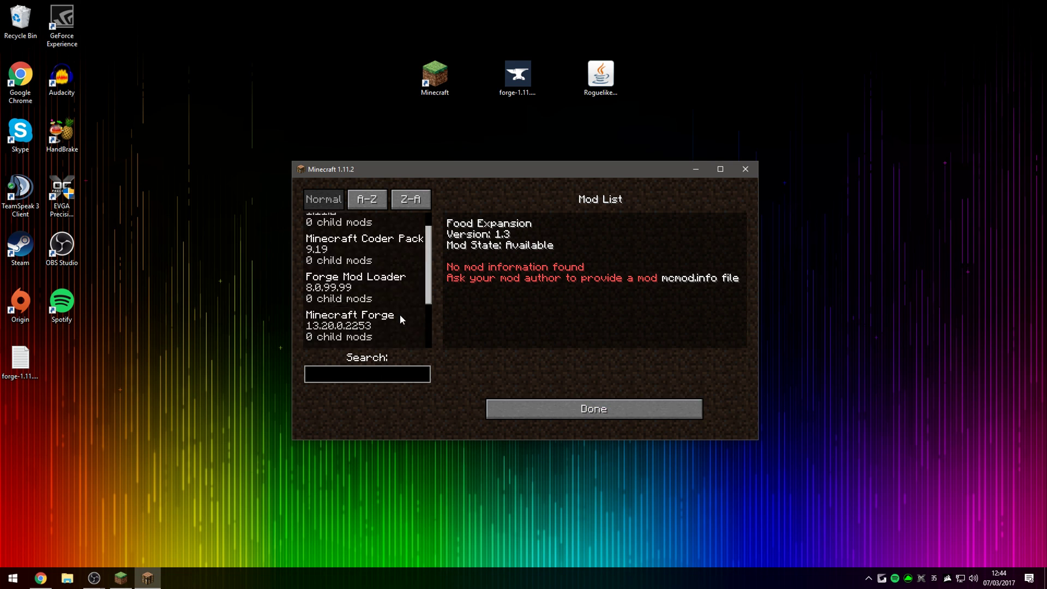
{"action": "left_click", "coordinate": [365, 246]}
{"action": "left_click", "coordinate": [567, 406]}
{"action": "left_click", "coordinate": [570, 402]}
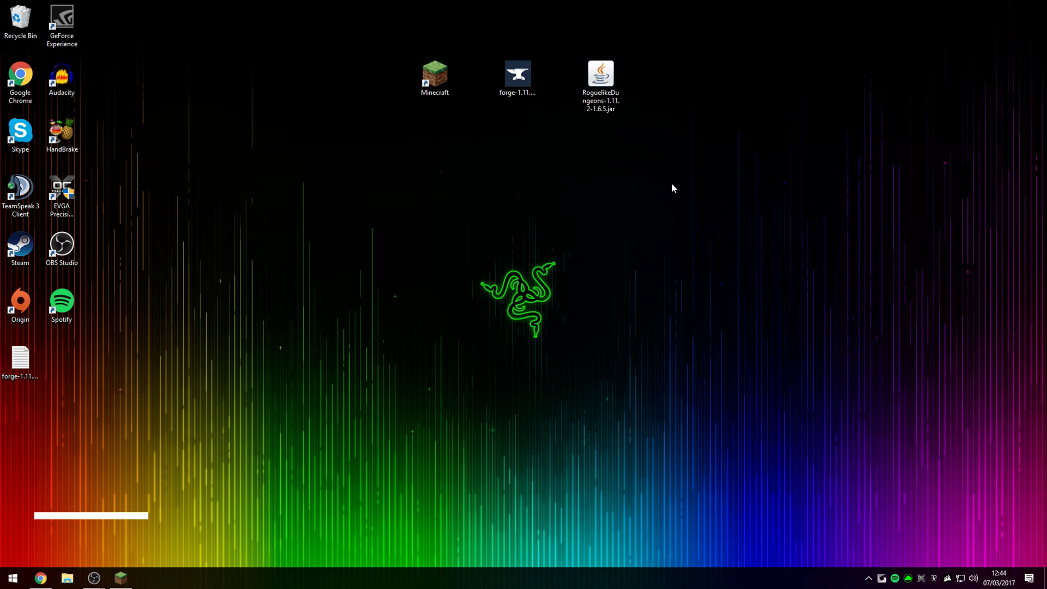
Step: Run %appdata%/.minecraft from the Win+R dialog to open the .minecraft folder
{"action": "key", "text": "super+r"}
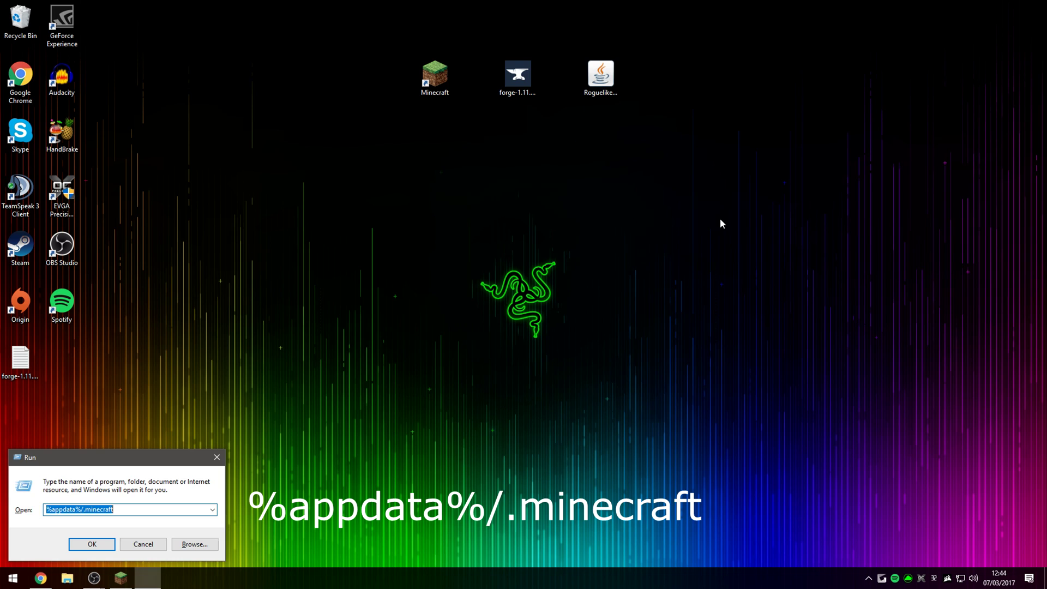
{"action": "left_click", "coordinate": [165, 509]}
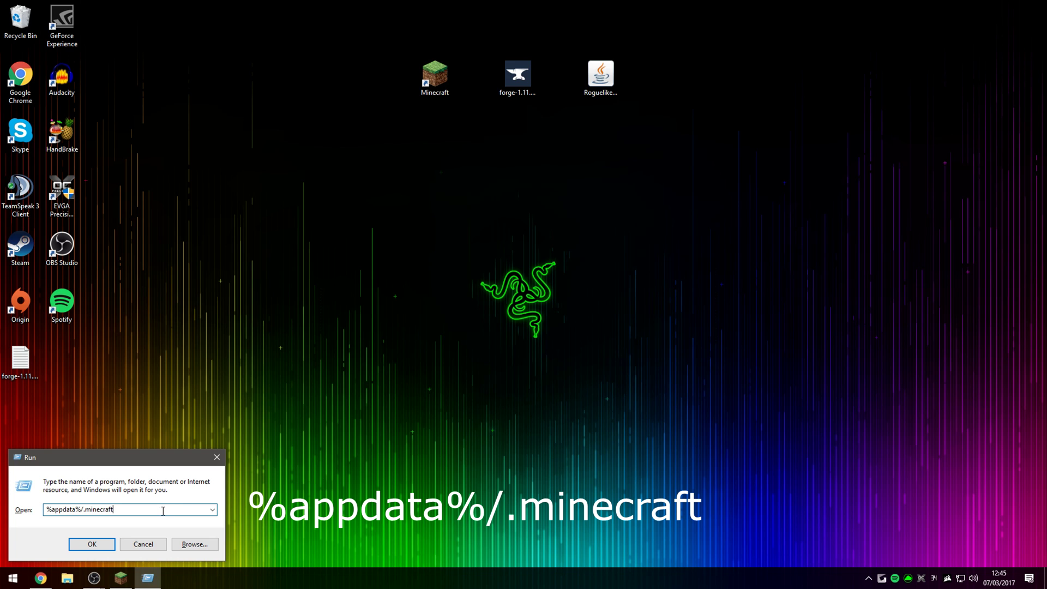
{"action": "double_click", "coordinate": [161, 509]}
{"action": "left_click", "coordinate": [141, 510]}
{"action": "double_click", "coordinate": [119, 509]}
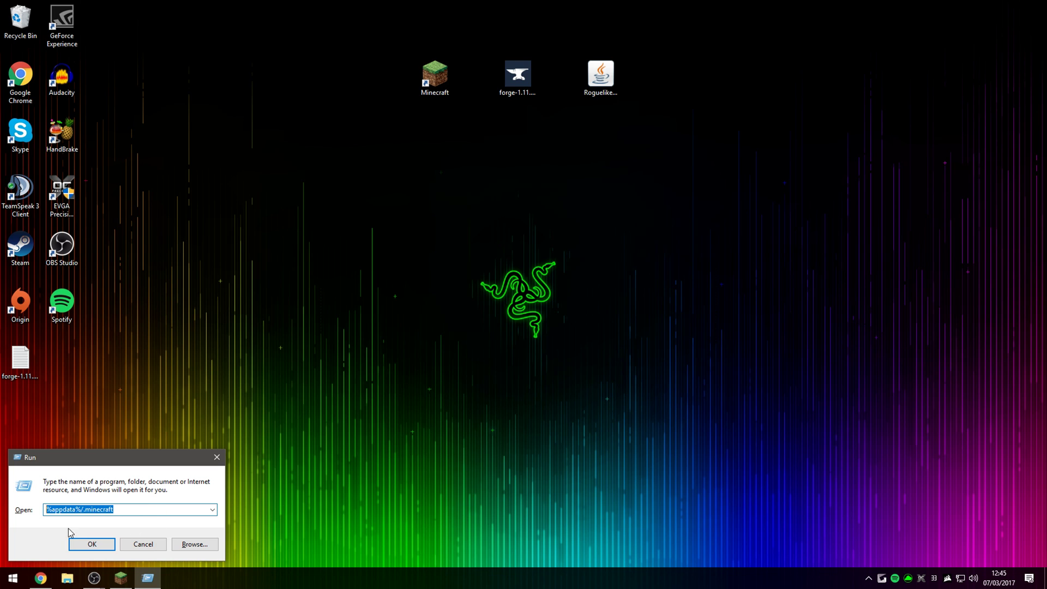
{"action": "left_click", "coordinate": [104, 548]}
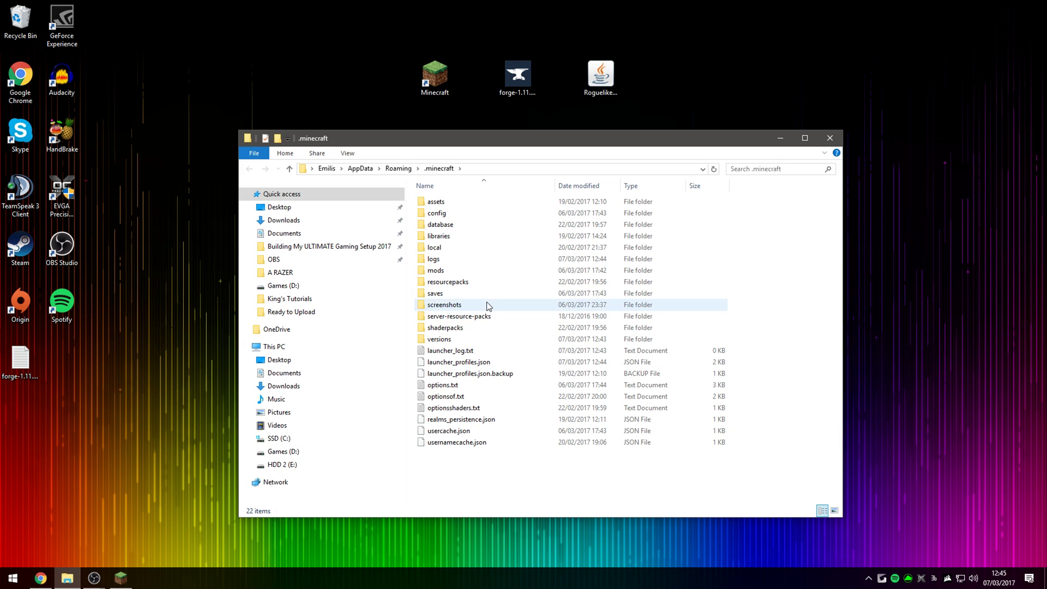
Step: Empty the mods folder by deleting the old FoodExpansion jar
{"action": "double_click", "coordinate": [472, 272]}
{"action": "key", "text": "ctrl+a"}
{"action": "key", "text": "Delete"}
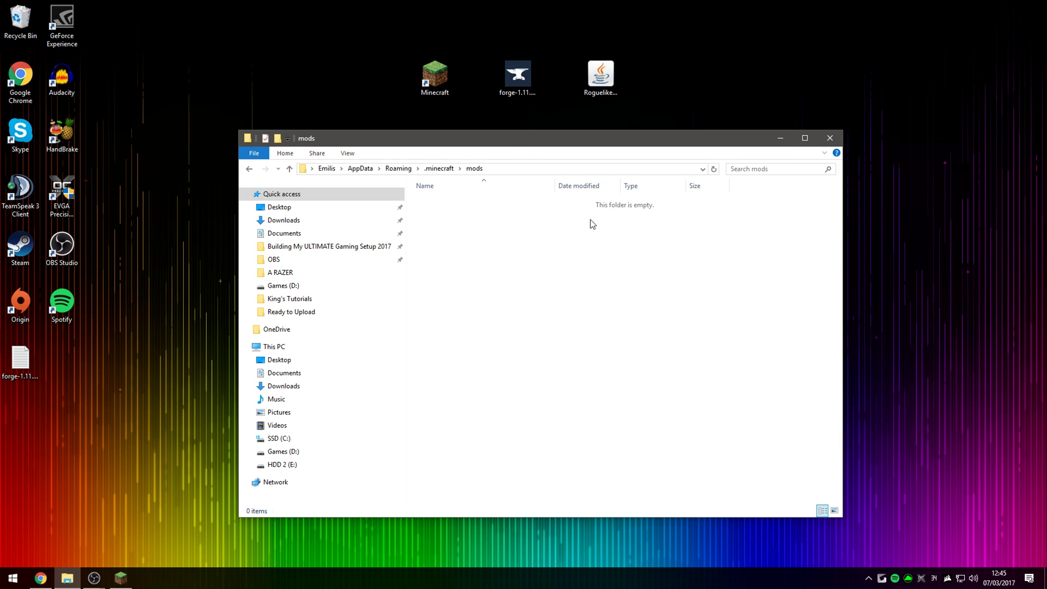
Step: Move RoguelikeDungeons-1.11.2-1.6.5.jar from the desktop into mods, verify it, and close Explorer
{"action": "left_click", "coordinate": [440, 169]}
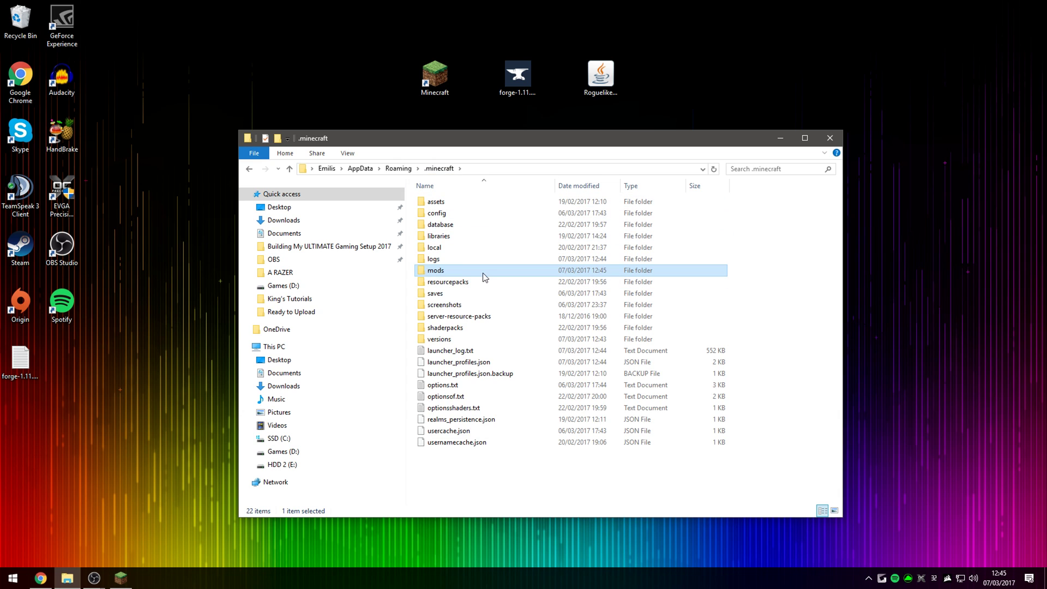
{"action": "double_click", "coordinate": [458, 273]}
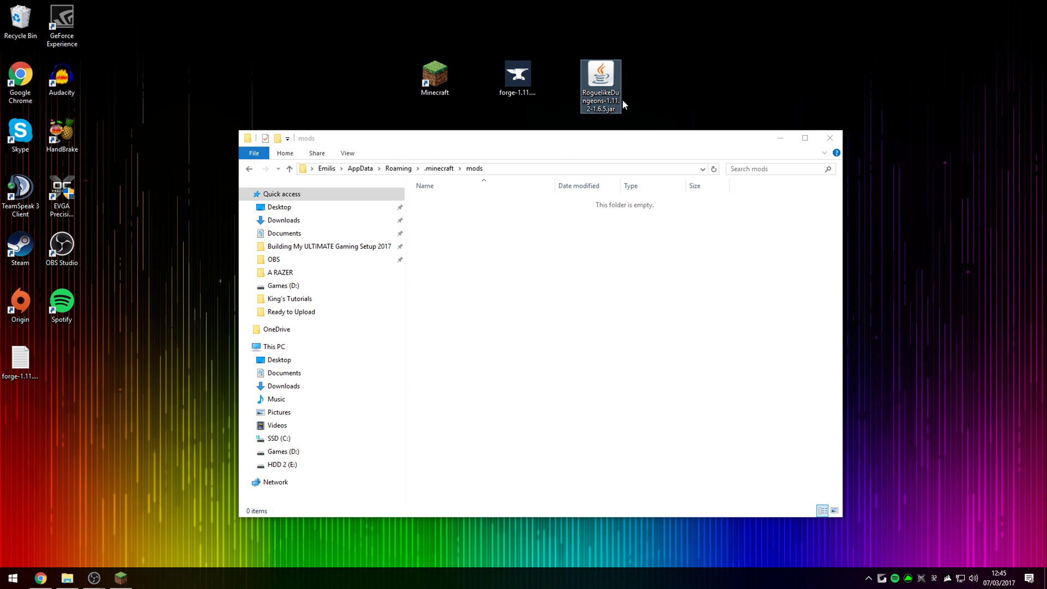
{"action": "left_click_drag", "start_coordinate": [637, 23], "coordinate": [542, 267]}
{"action": "left_click", "coordinate": [572, 123]}
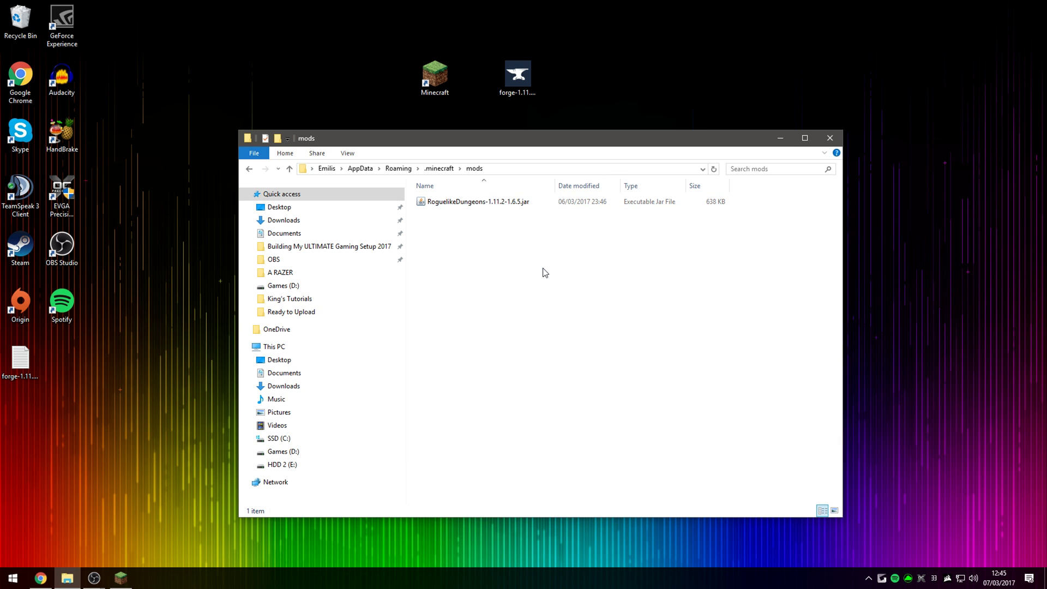
{"action": "left_click", "coordinate": [556, 270]}
{"action": "left_click", "coordinate": [829, 137]}
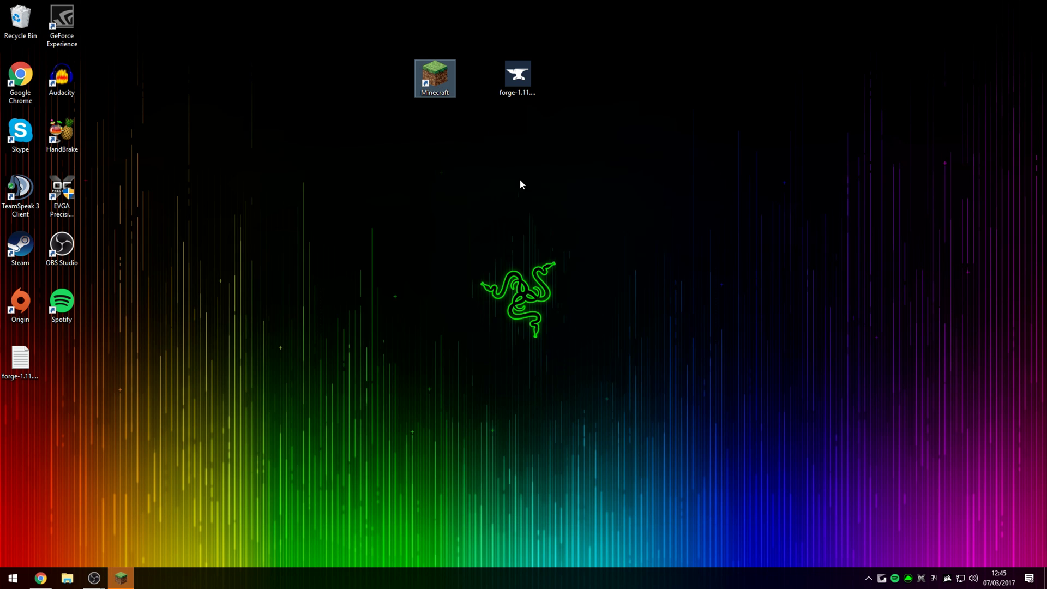
Step: Launch Minecraft 1.11.2 from the launcher using the forge profile, minimizing the launcher while it loads
{"action": "left_click", "coordinate": [120, 579]}
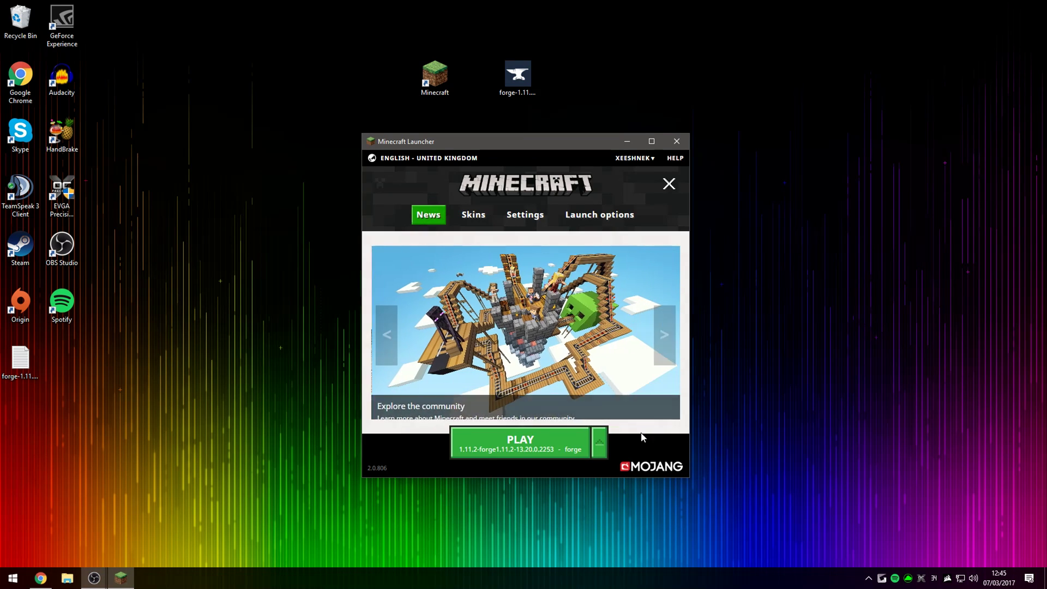
{"action": "left_click", "coordinate": [678, 142]}
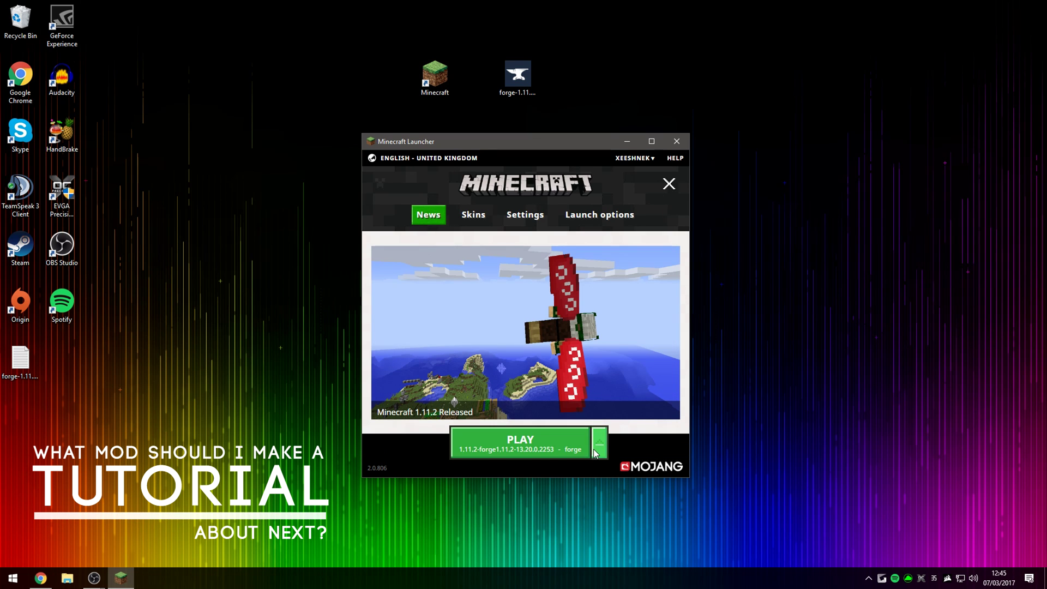
{"action": "left_click", "coordinate": [595, 451]}
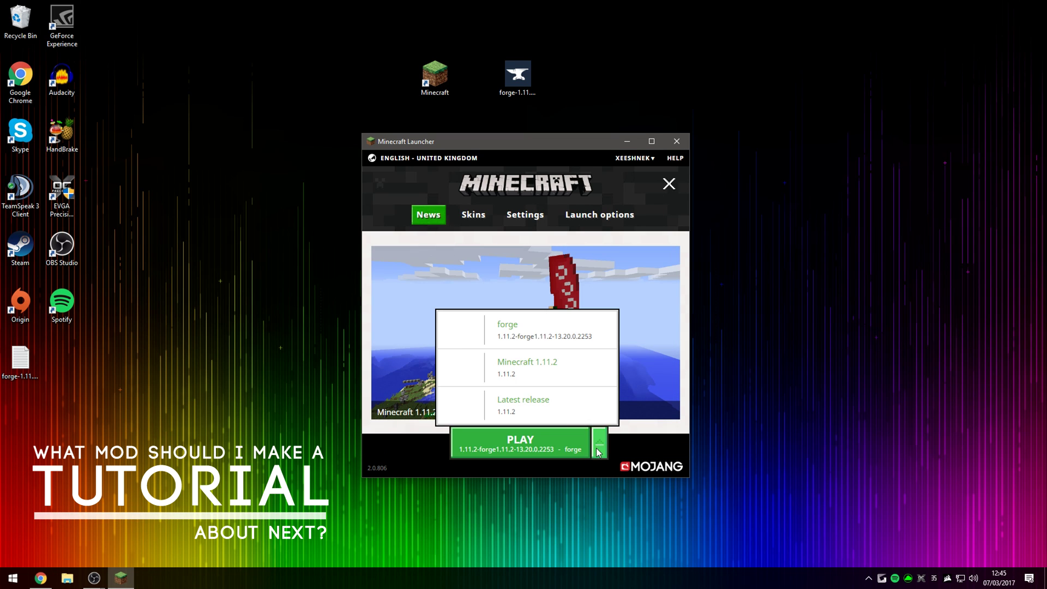
{"action": "left_click", "coordinate": [529, 327]}
{"action": "left_click", "coordinate": [538, 445]}
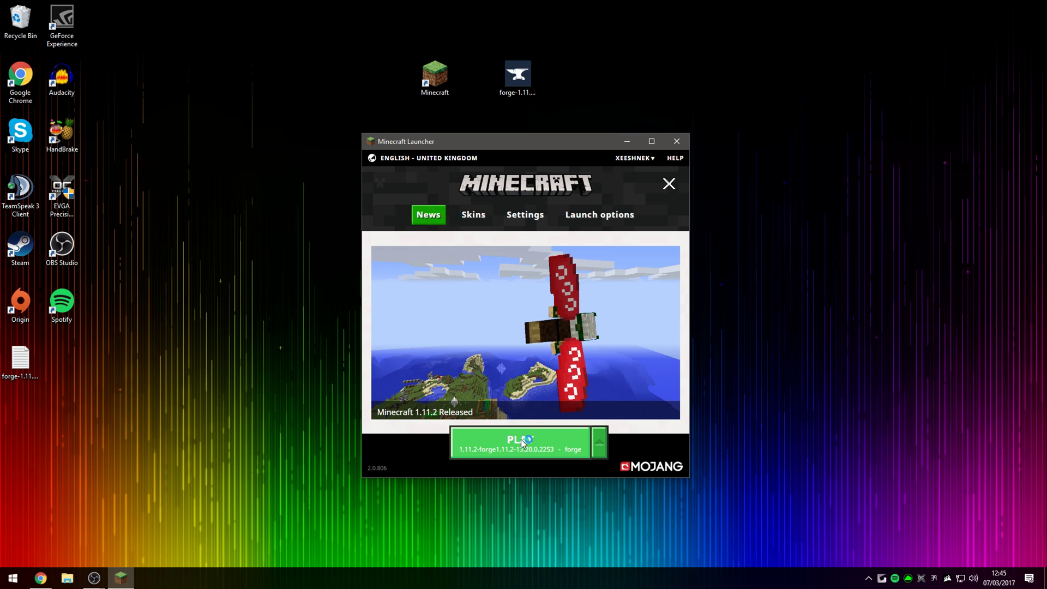
{"action": "left_click", "coordinate": [627, 141]}
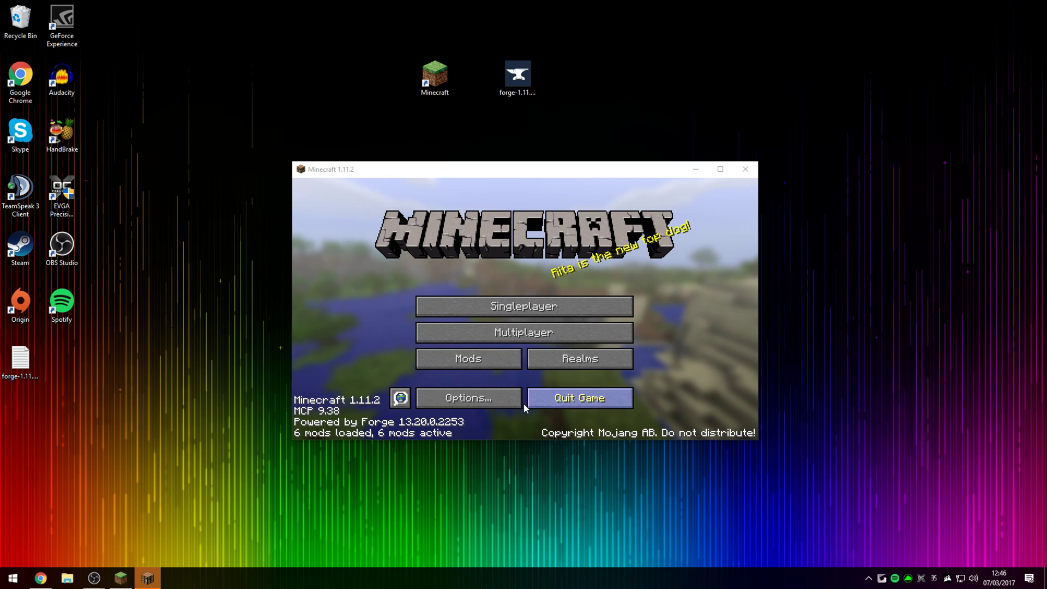
Step: Check the Mods list to confirm Roguelike Dungeons 1.11.2-1.6.5 is loaded
{"action": "left_click", "coordinate": [479, 365]}
{"action": "scroll", "coordinate": [372, 331], "scroll_direction": "down", "scroll_amount": 3}
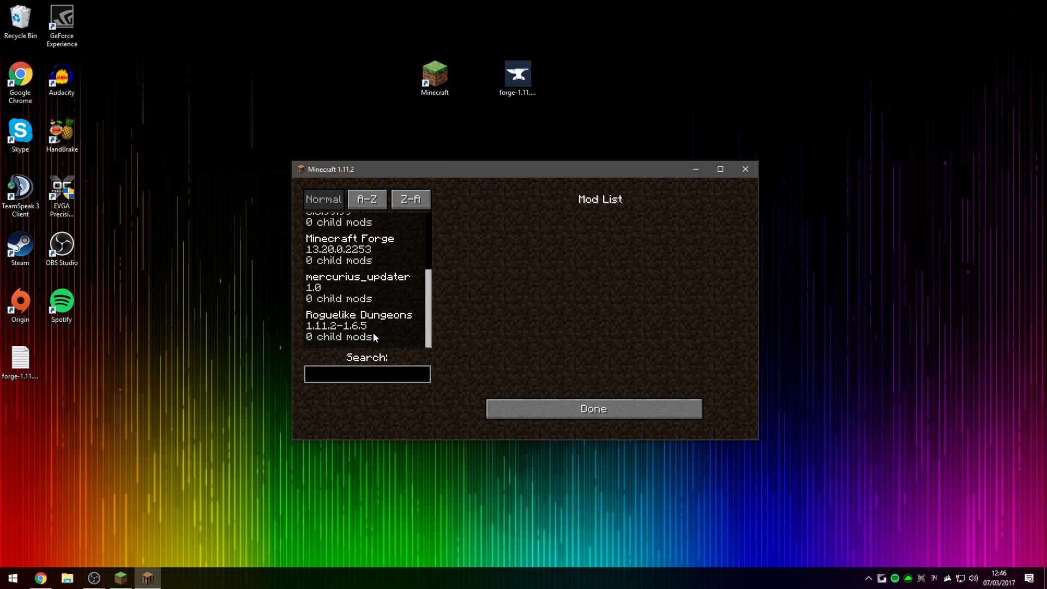
{"action": "left_click", "coordinate": [404, 322]}
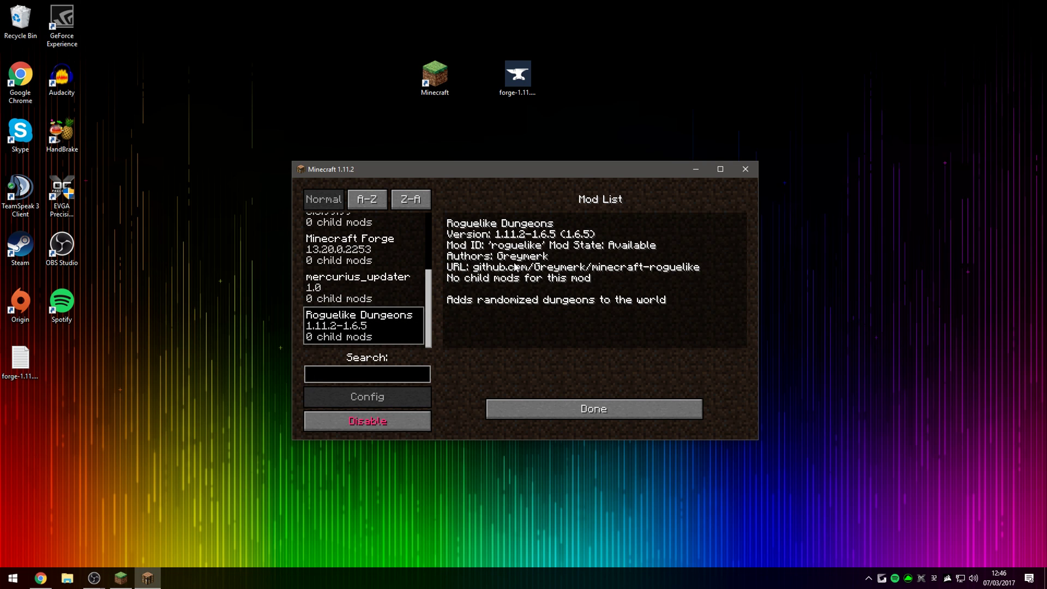
{"action": "left_click", "coordinate": [596, 413]}
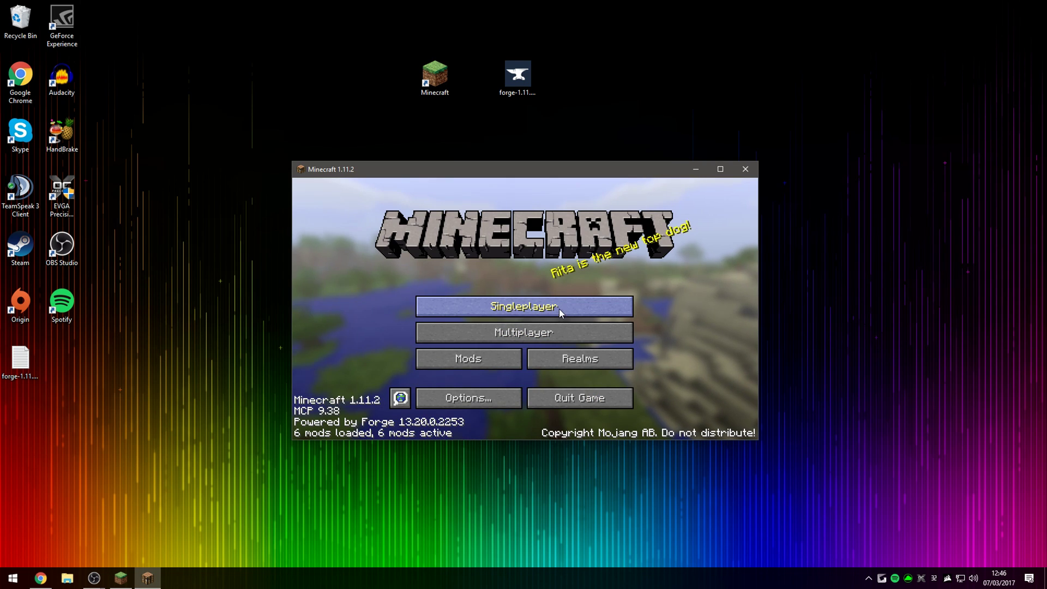
Step: Start a new singleplayer world and switch its game mode to Creative
{"action": "left_click", "coordinate": [562, 307]}
{"action": "left_click", "coordinate": [623, 393]}
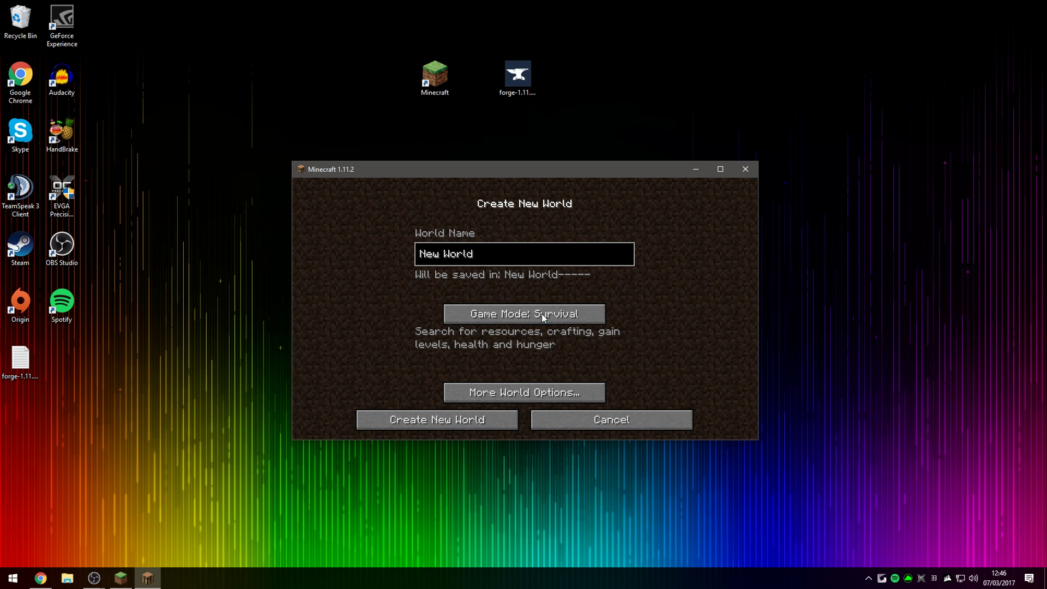
{"action": "left_click", "coordinate": [543, 314]}
Step: Cycle World Type back to Default under More World Options and generate the Creative world
{"action": "left_click", "coordinate": [557, 384]}
{"action": "left_click", "coordinate": [596, 297]}
{"action": "left_click", "coordinate": [597, 296]}
{"action": "left_click", "coordinate": [597, 297]}
{"action": "left_click", "coordinate": [597, 297]}
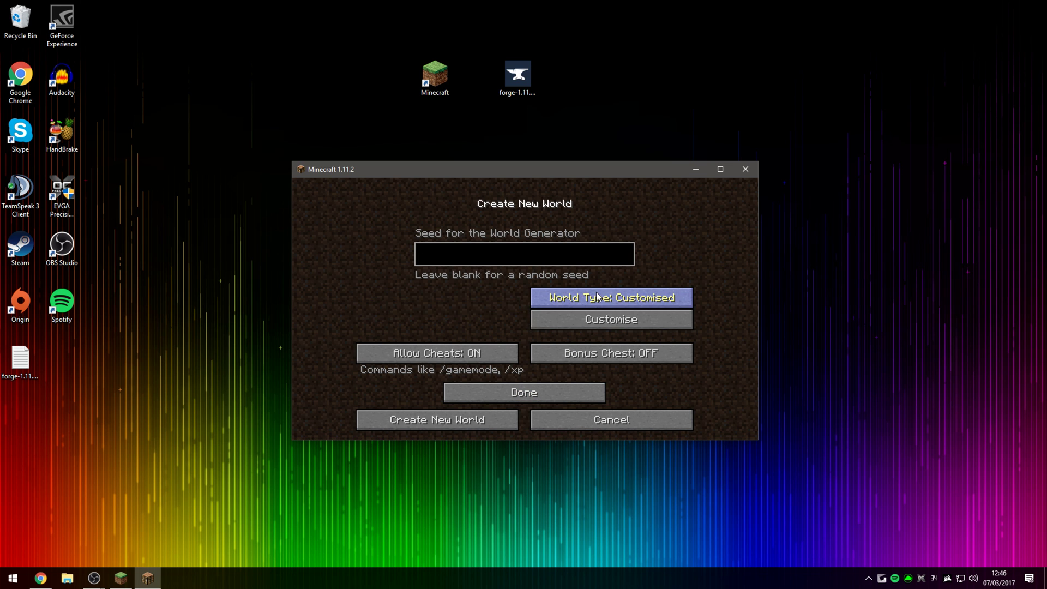
{"action": "left_click", "coordinate": [597, 297]}
{"action": "left_click", "coordinate": [486, 414]}
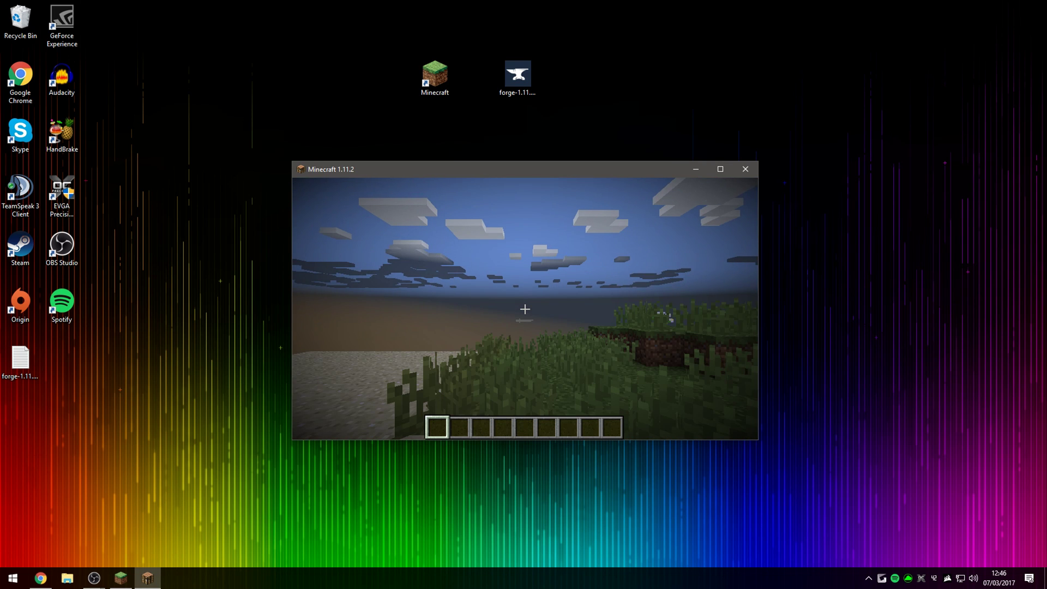
Step: Maximize the game window, earning Taking Inventory via the creative inventory, then fly above the terrain
{"action": "key", "text": "e"}
{"action": "left_click", "coordinate": [718, 170]}
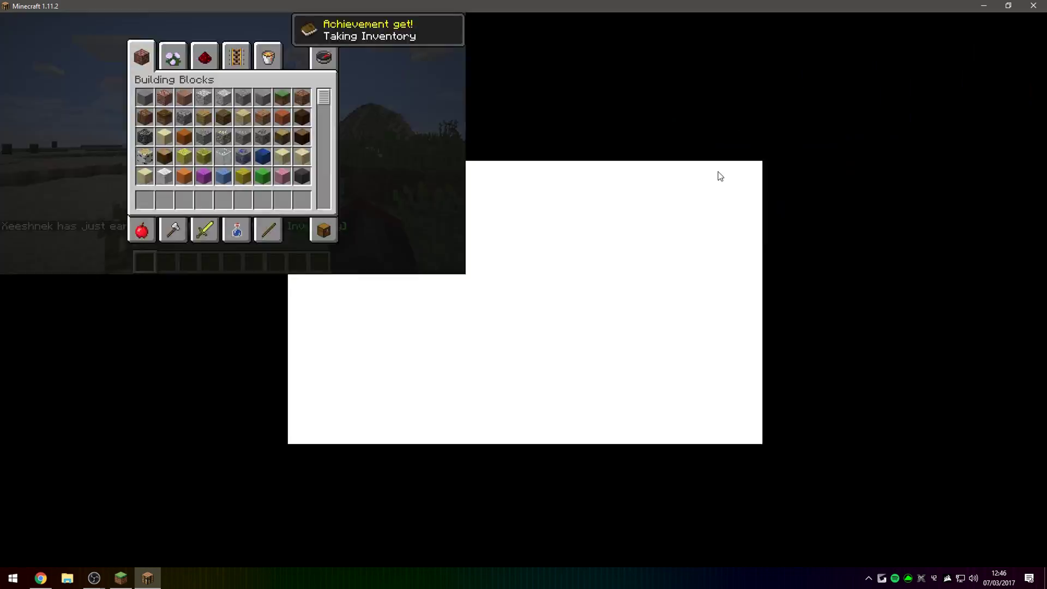
{"action": "key", "text": "e"}
{"action": "key", "text": "space"}
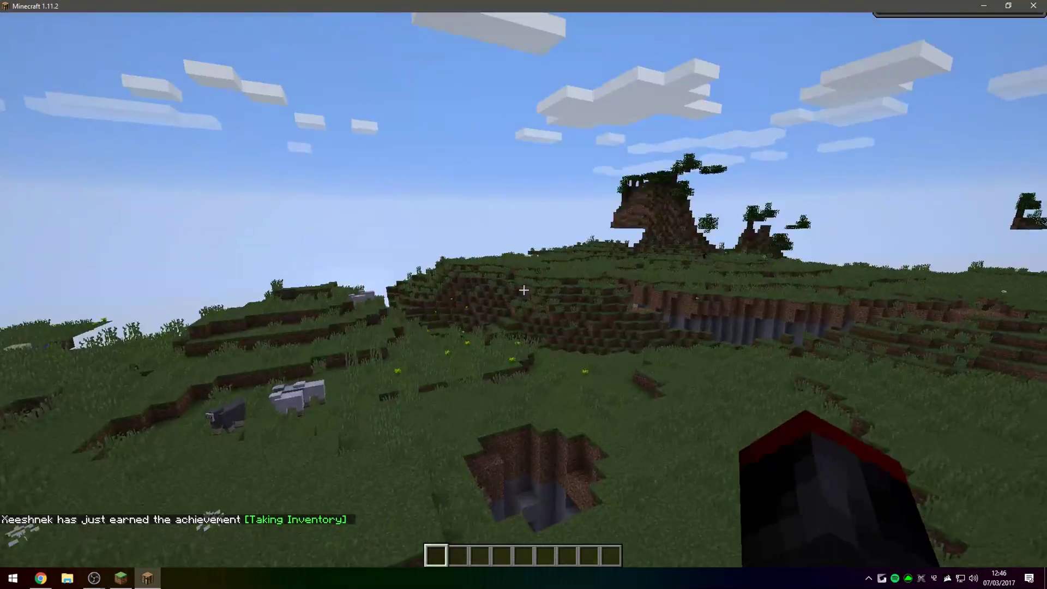